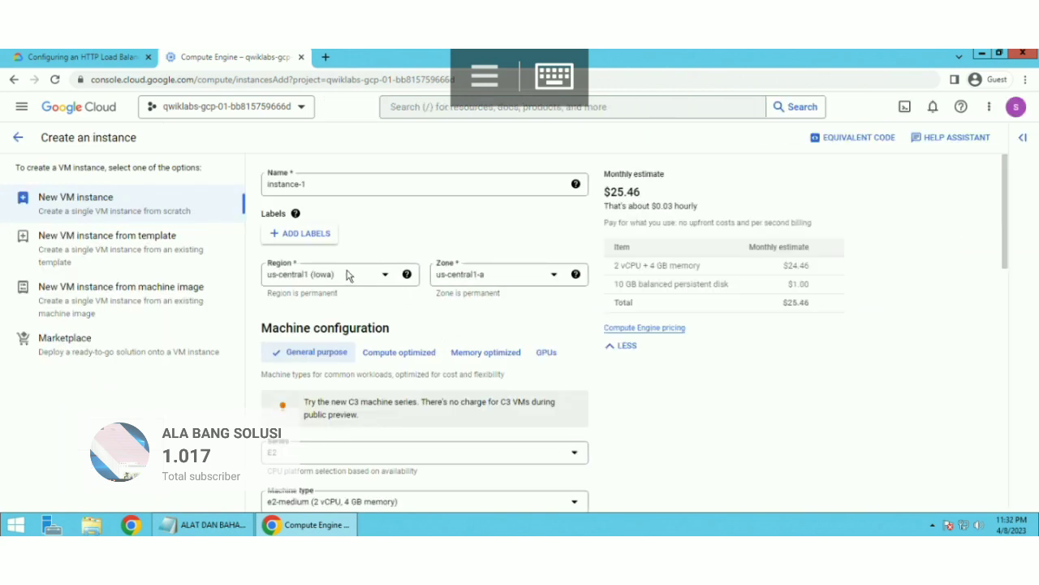
- Set the new VM instance's region to asia-southeast1 (Singapore)
left_click(348, 276)
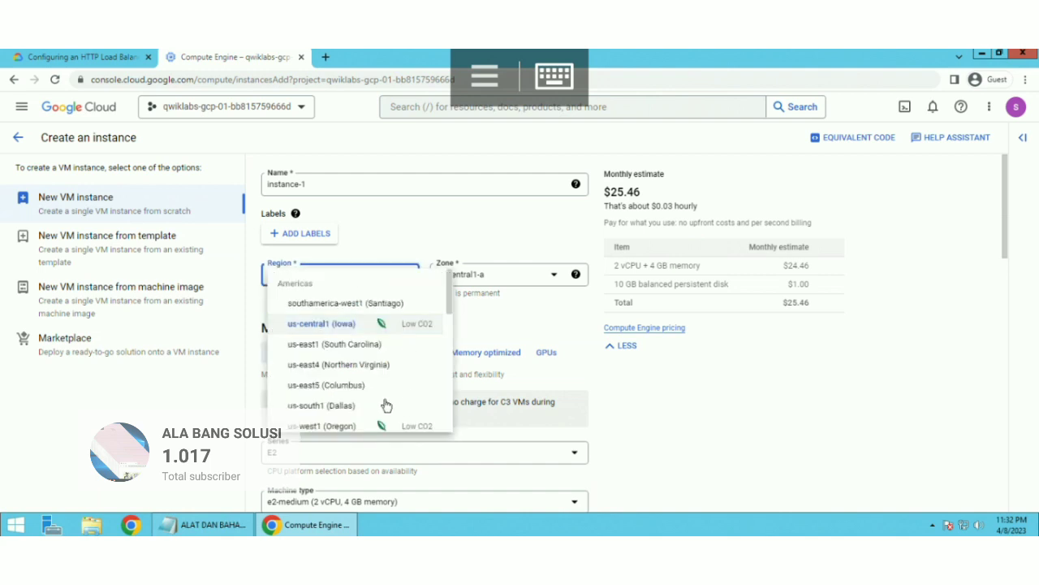
scroll(386, 405, "down", 1)
scroll(385, 404, "down", 1)
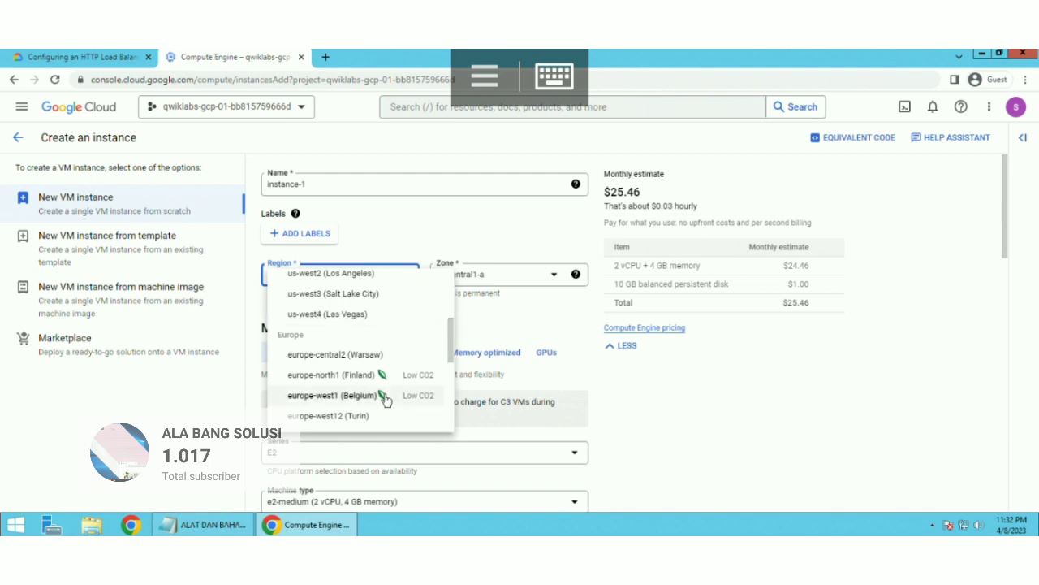
scroll(385, 398, "down", 1)
scroll(370, 398, "down", 2)
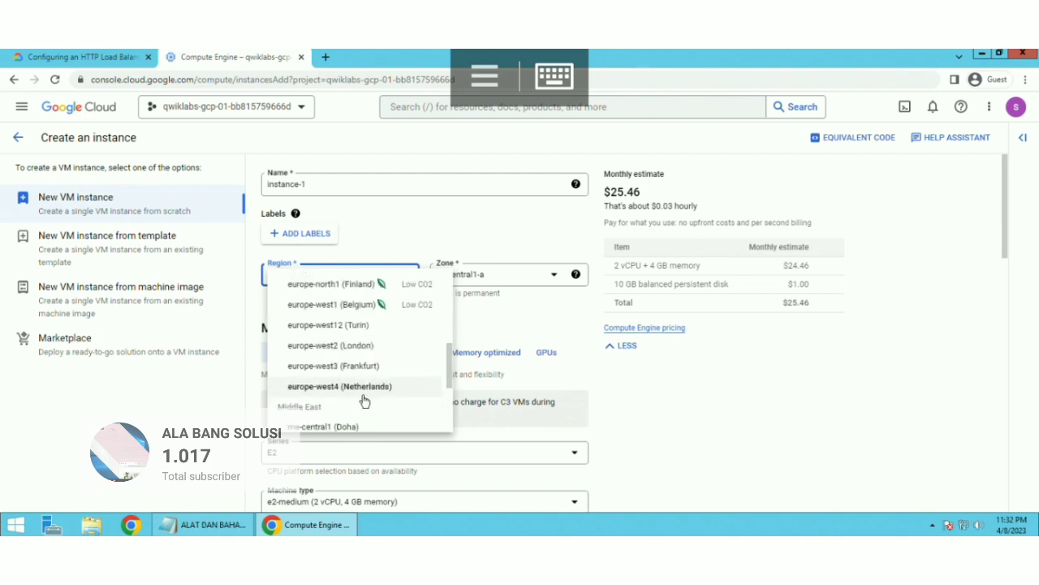
scroll(365, 401, "down", 1)
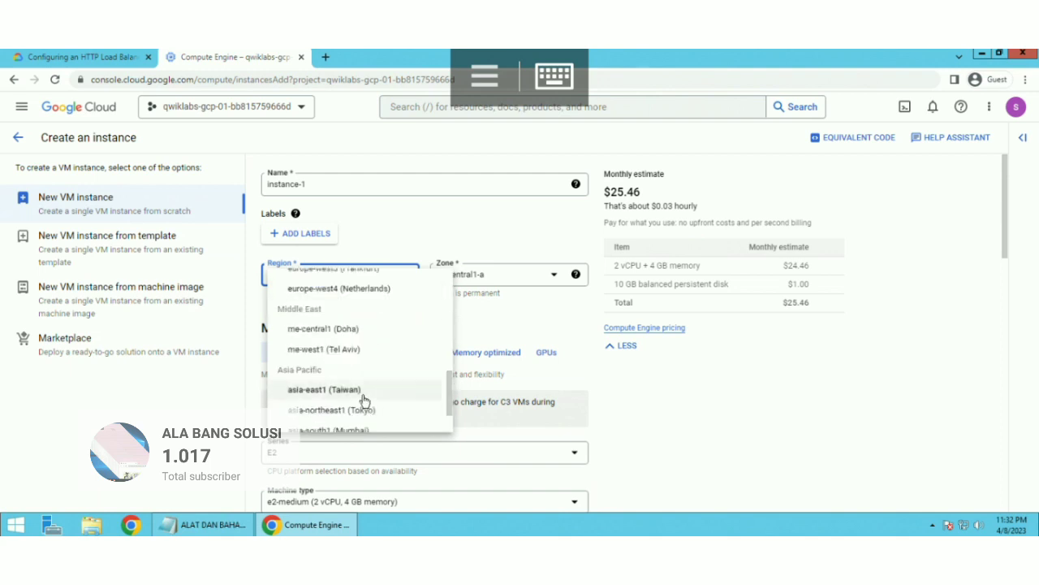
scroll(365, 413, "down", 1)
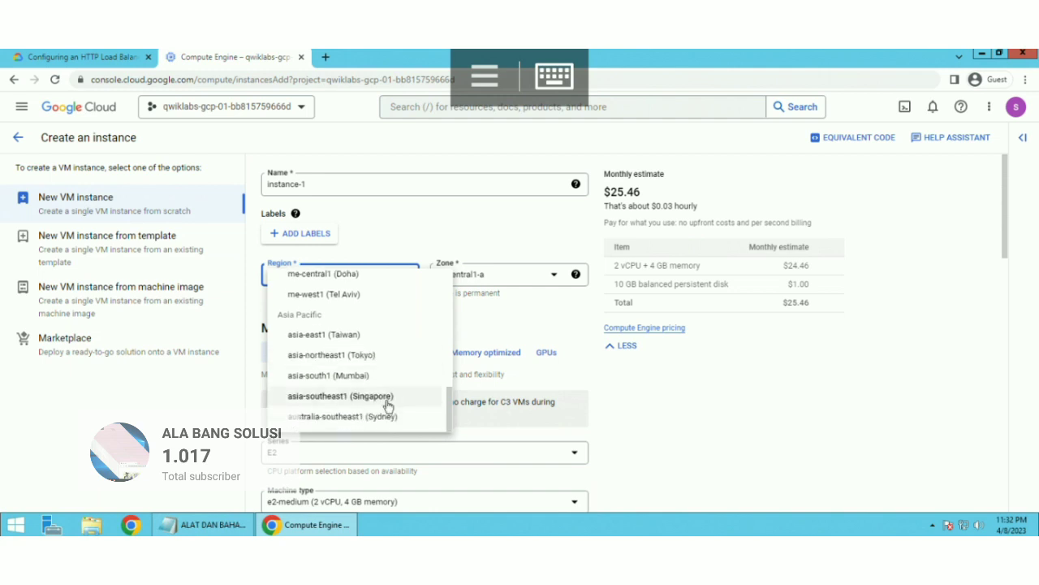
left_click(392, 398)
- Choose the Custom machine type and set it to 6 vCPU cores and 32 GB of memory
left_click(409, 502)
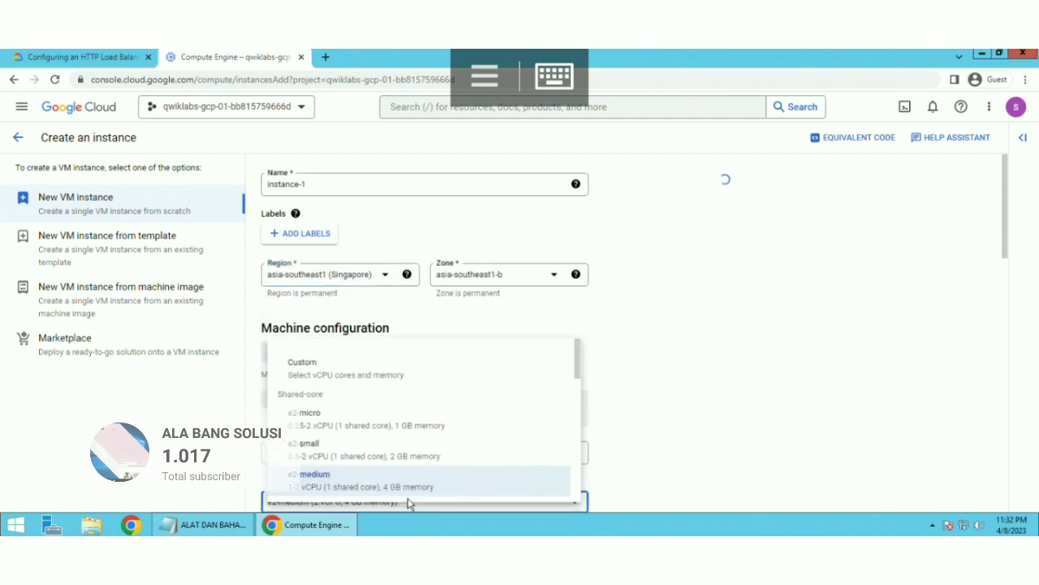
left_click(365, 377)
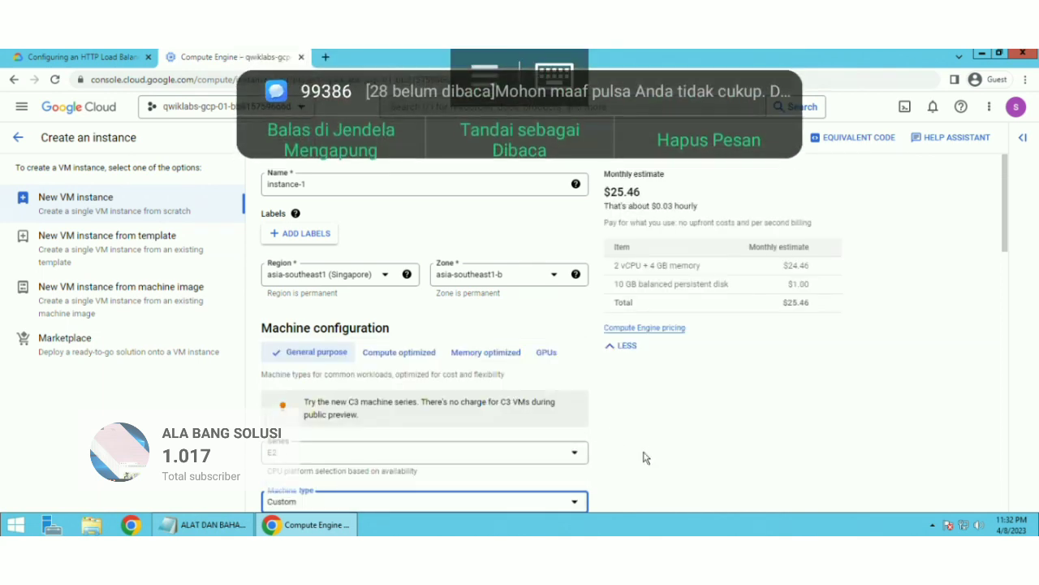
scroll(643, 458, "down", 2)
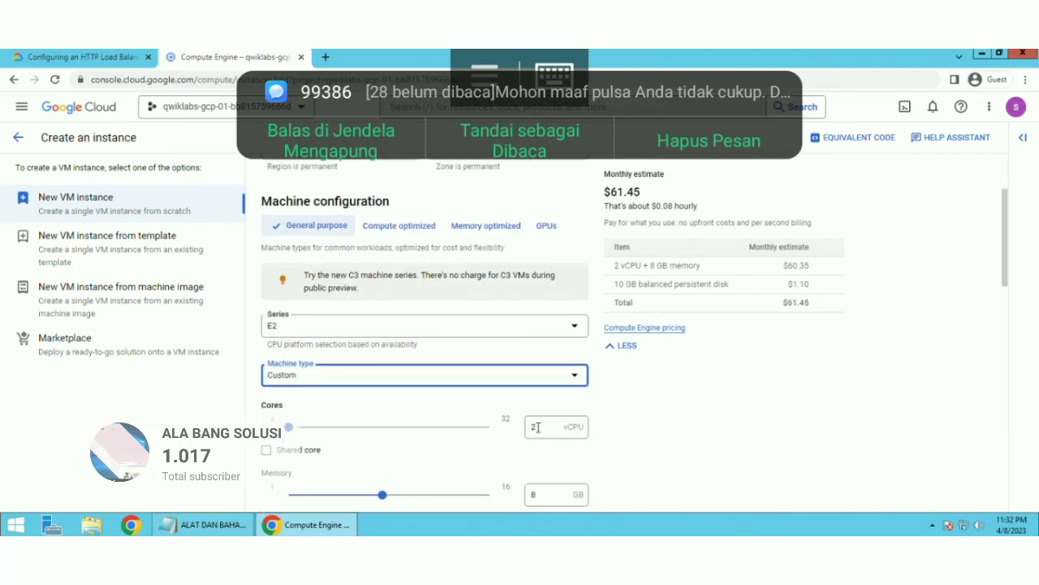
left_click_drag(538, 427, 500, 428)
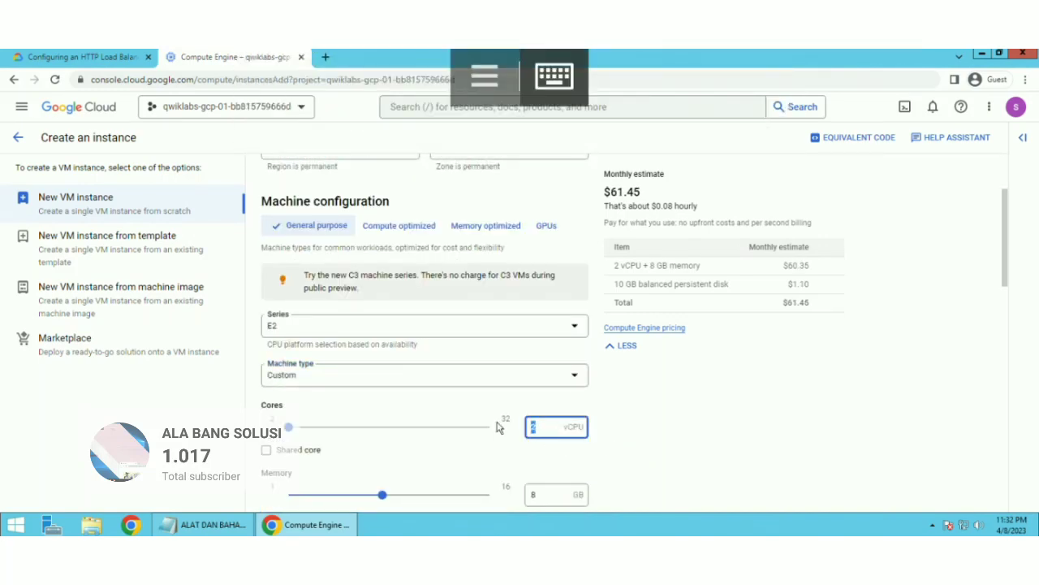
left_click(555, 77)
left_click(109, 508)
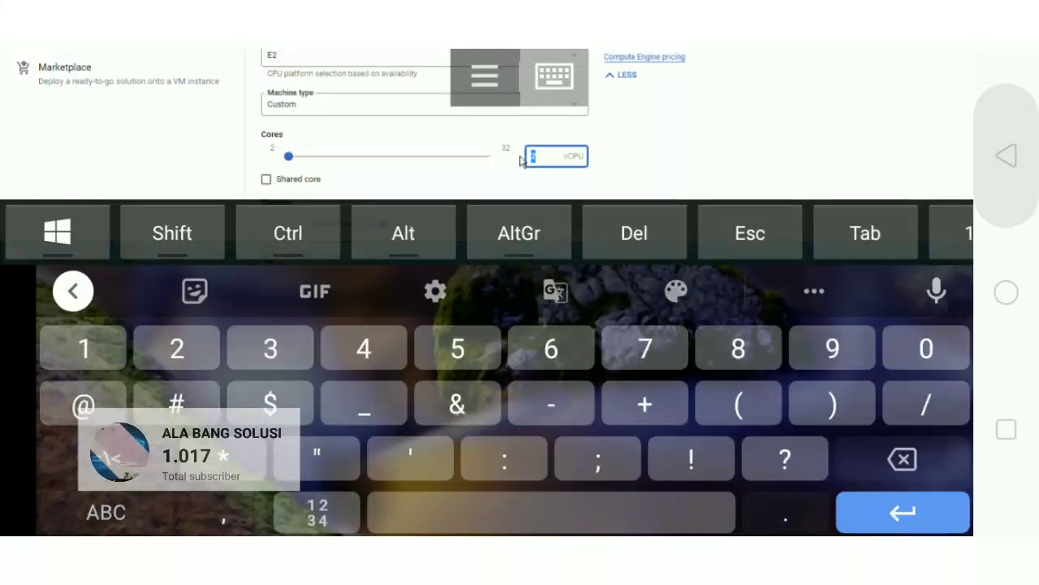
type("6")
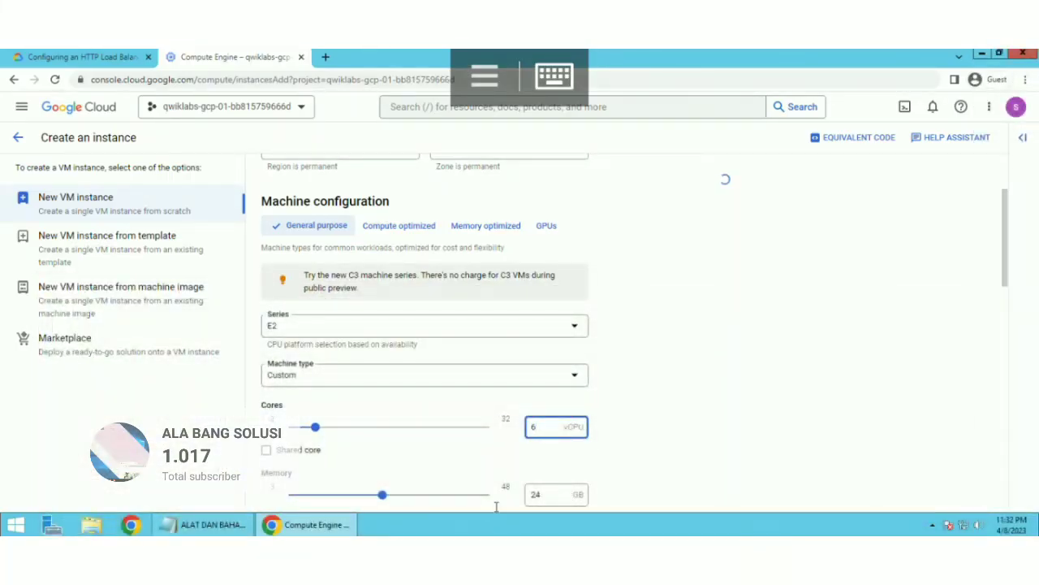
left_click_drag(541, 495, 522, 505)
left_click(554, 77)
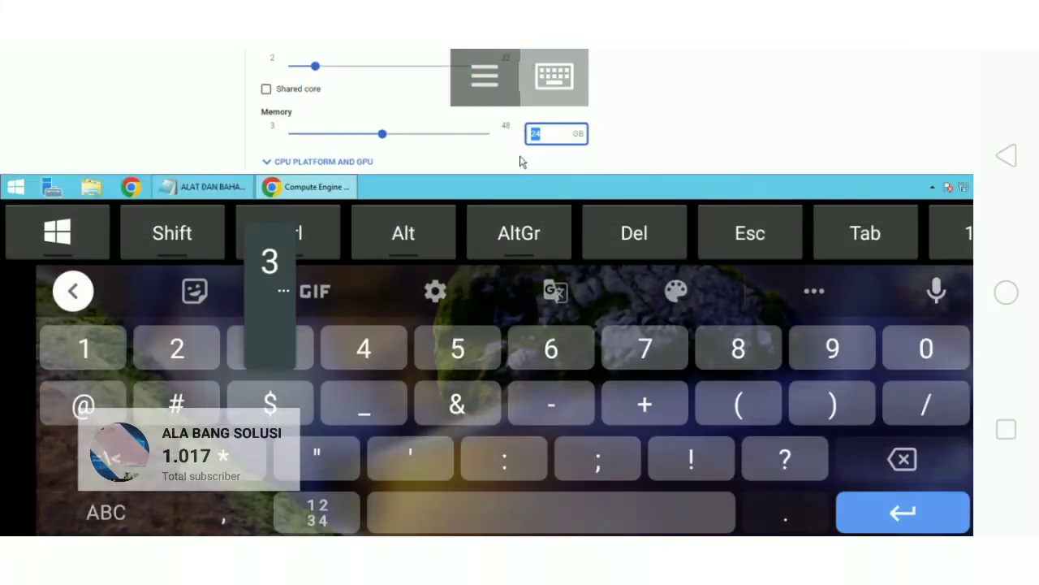
type("32")
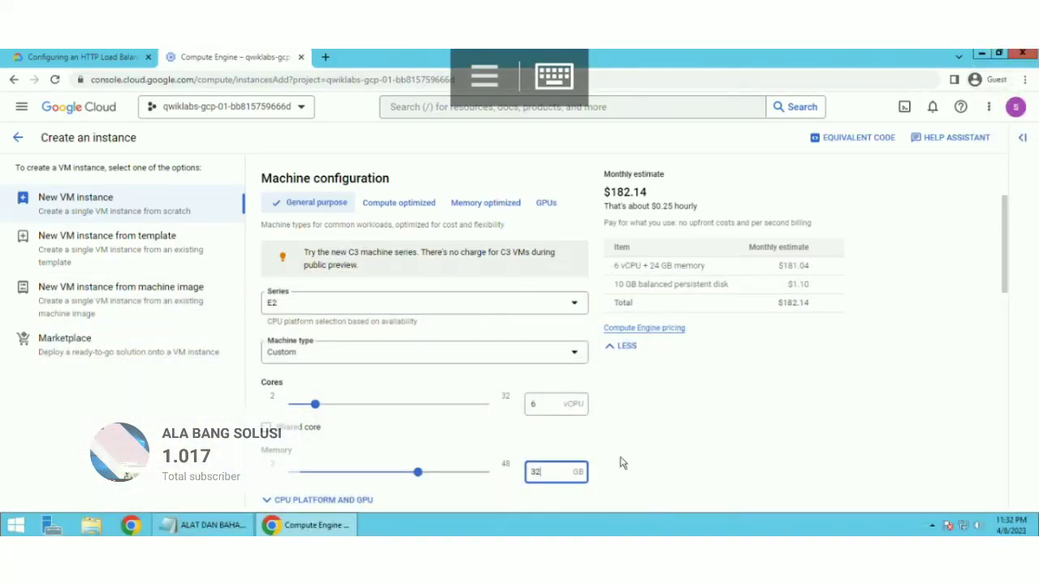
- Change the boot disk image to the Windows Server operating system, version Windows Server 2019 Datacenter
scroll(621, 462, "down", 4)
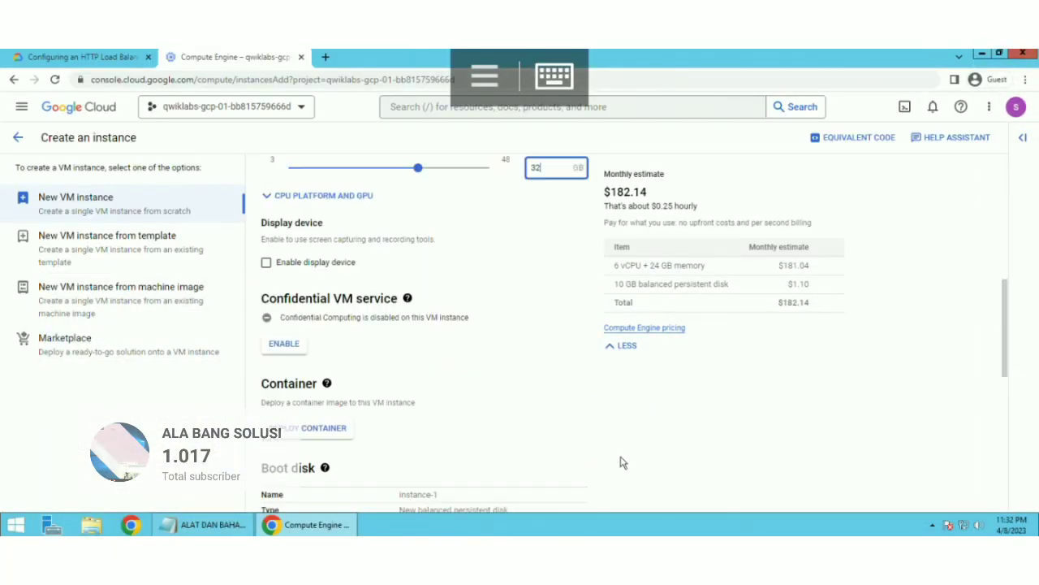
scroll(621, 462, "down", 2)
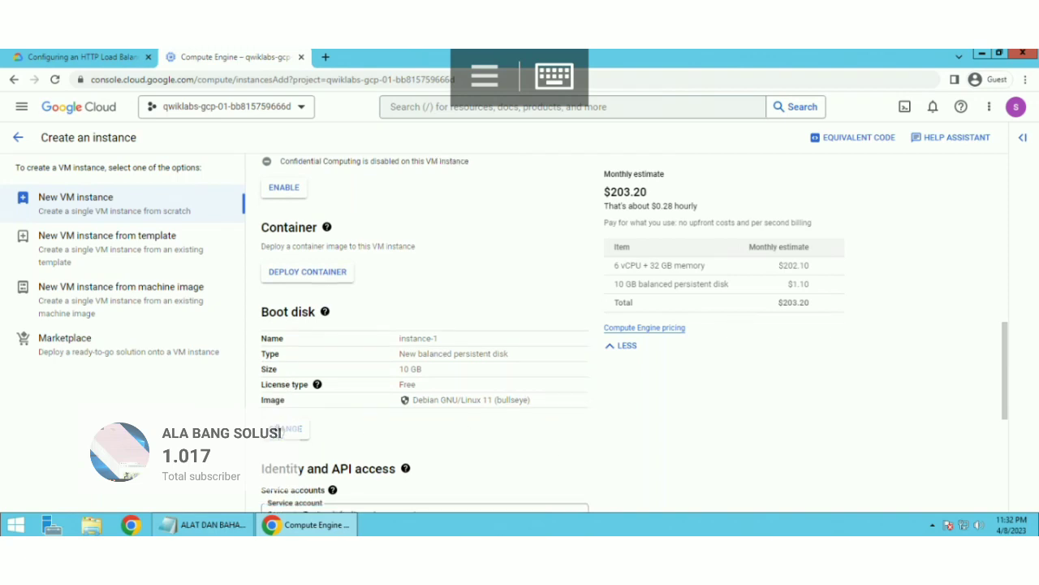
left_click(284, 428)
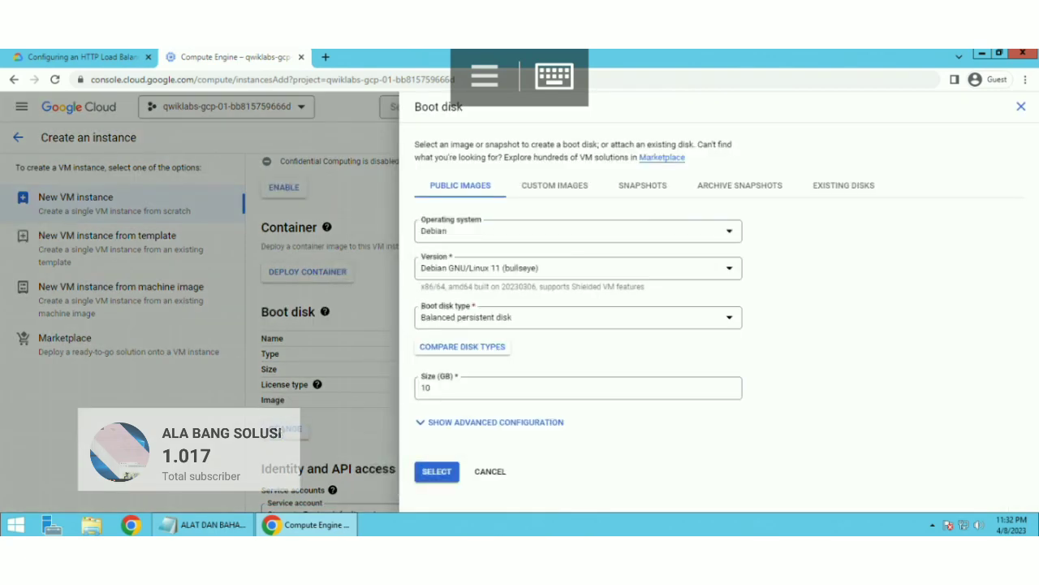
left_click(459, 229)
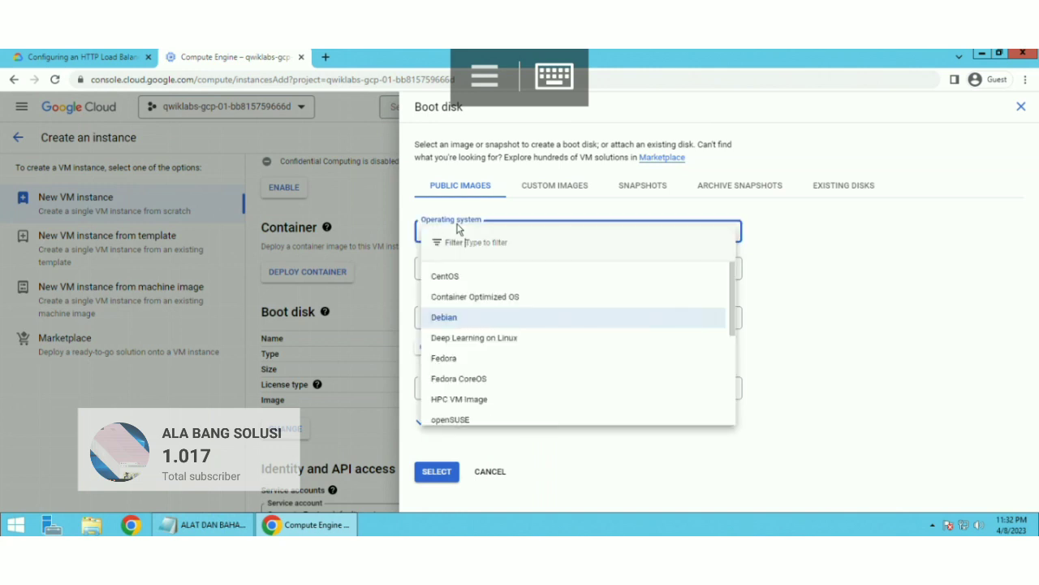
scroll(508, 386, "down", 3)
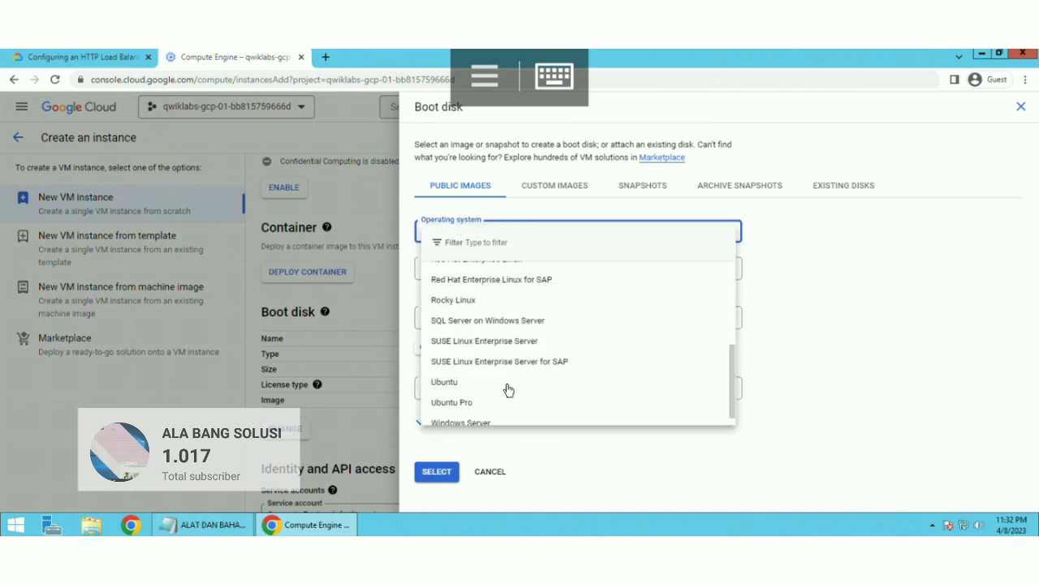
scroll(520, 366, "down", 1)
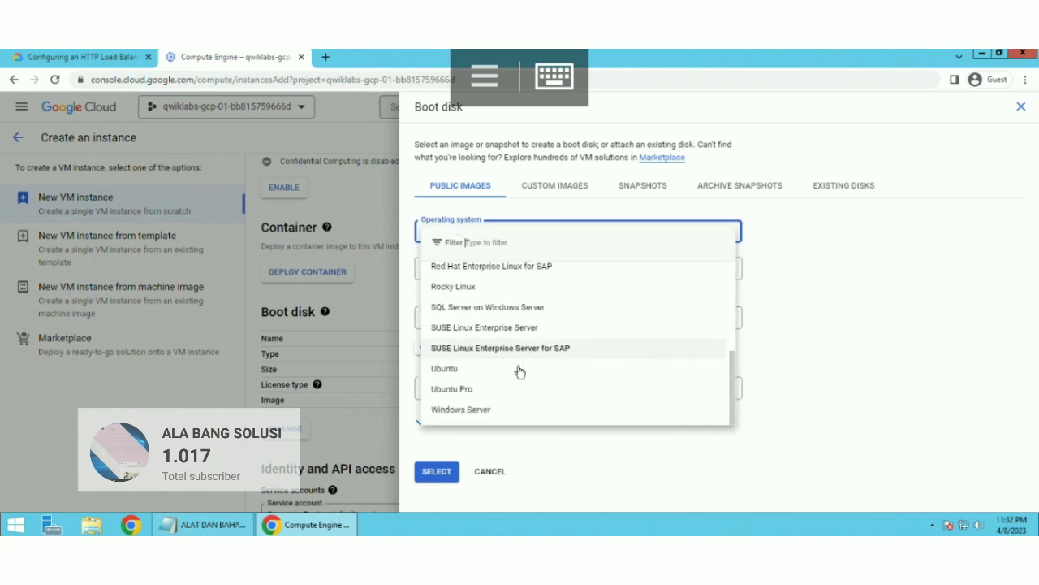
left_click(467, 410)
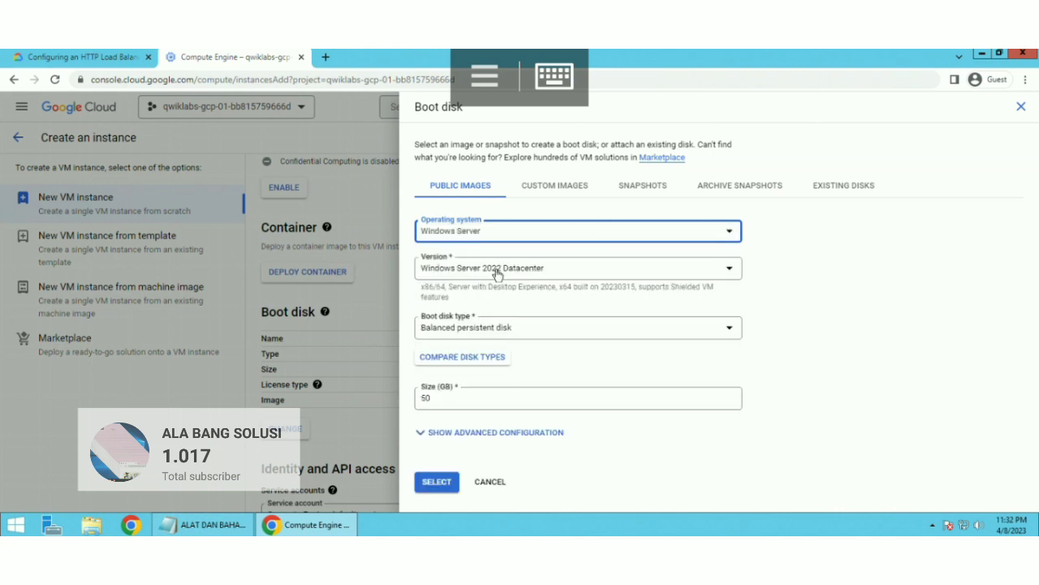
left_click(498, 274)
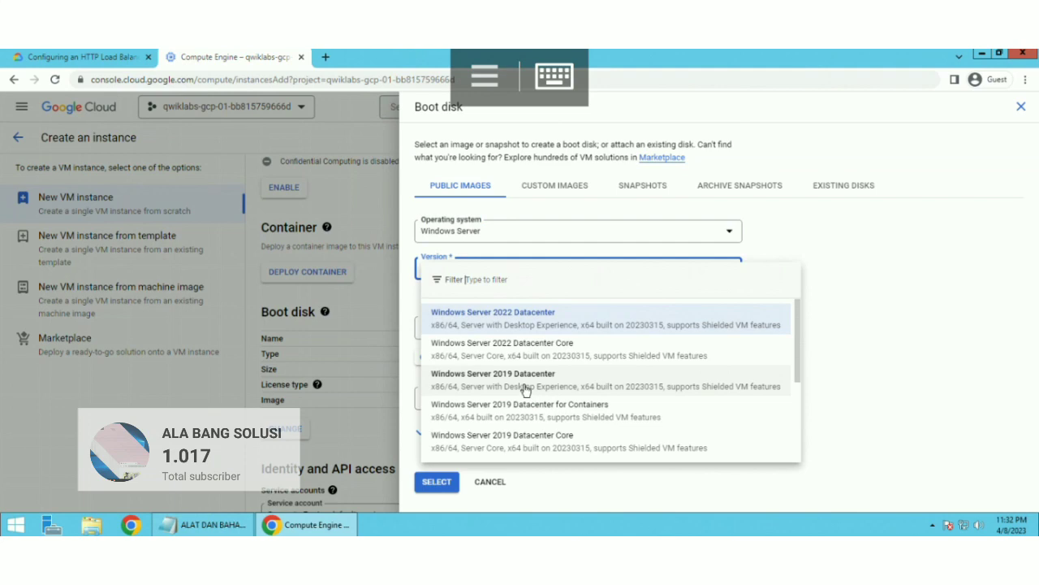
left_click(525, 389)
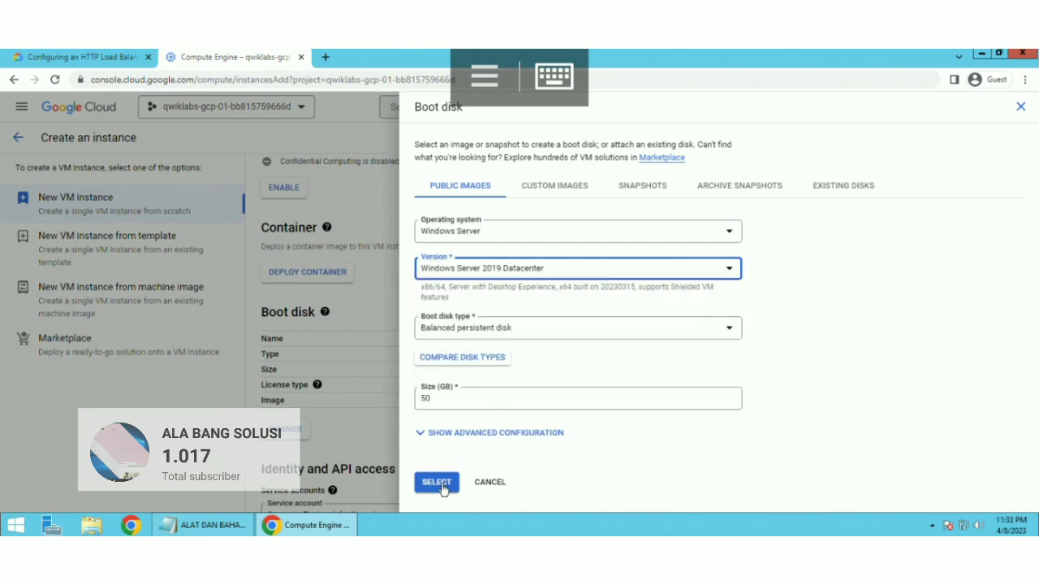
left_click(438, 482)
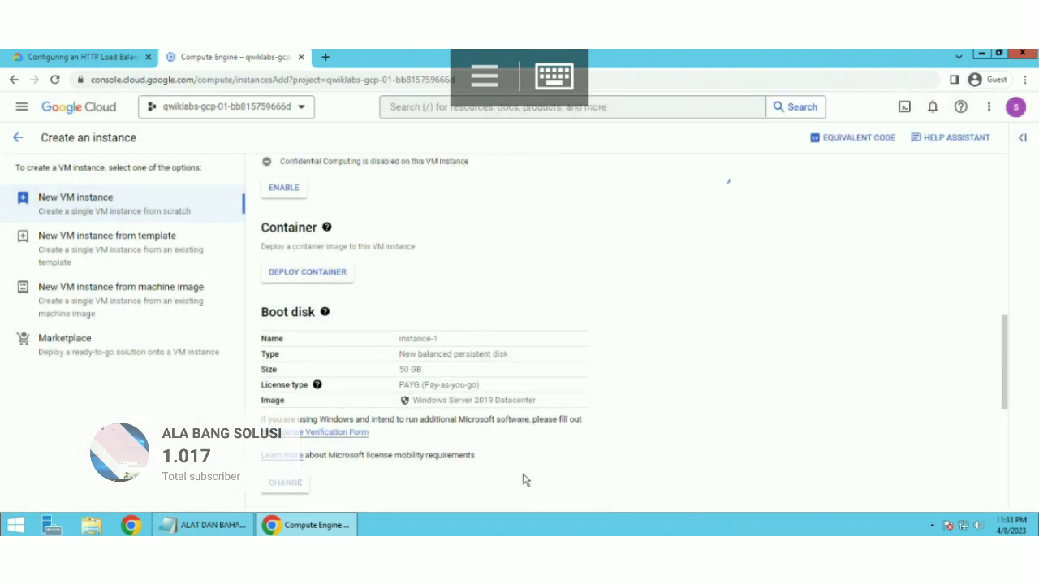
- Allow HTTP and HTTPS traffic through the firewall and create the VM instance
scroll(523, 479, "down", 2)
scroll(524, 480, "down", 5)
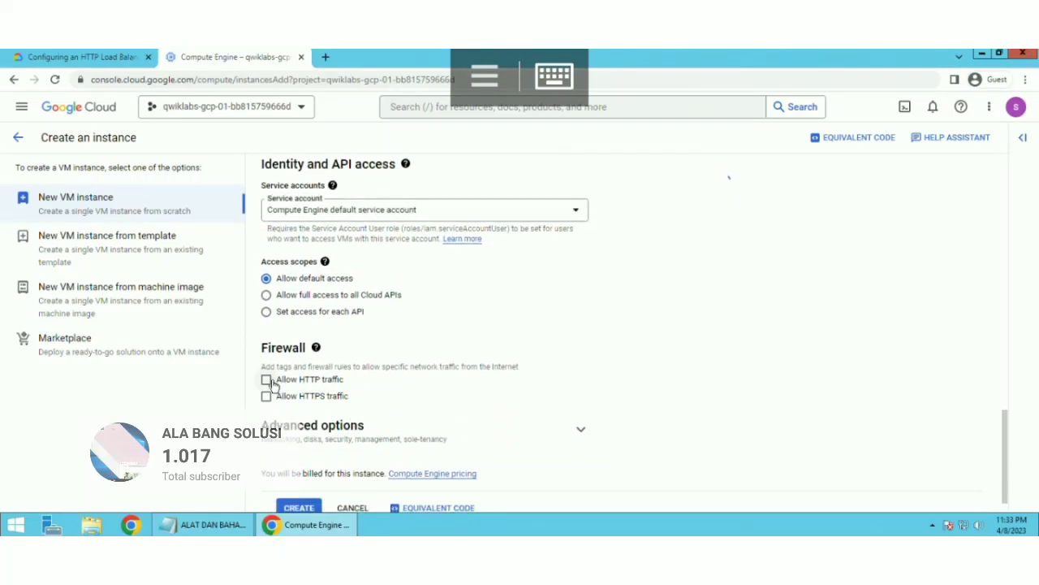
left_click(267, 379)
left_click(293, 397)
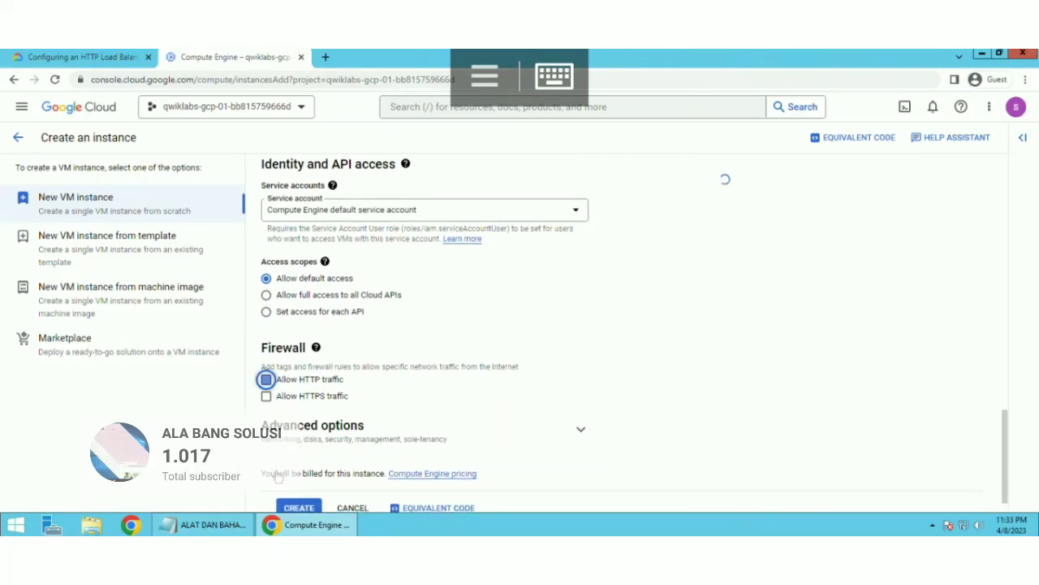
left_click(299, 508)
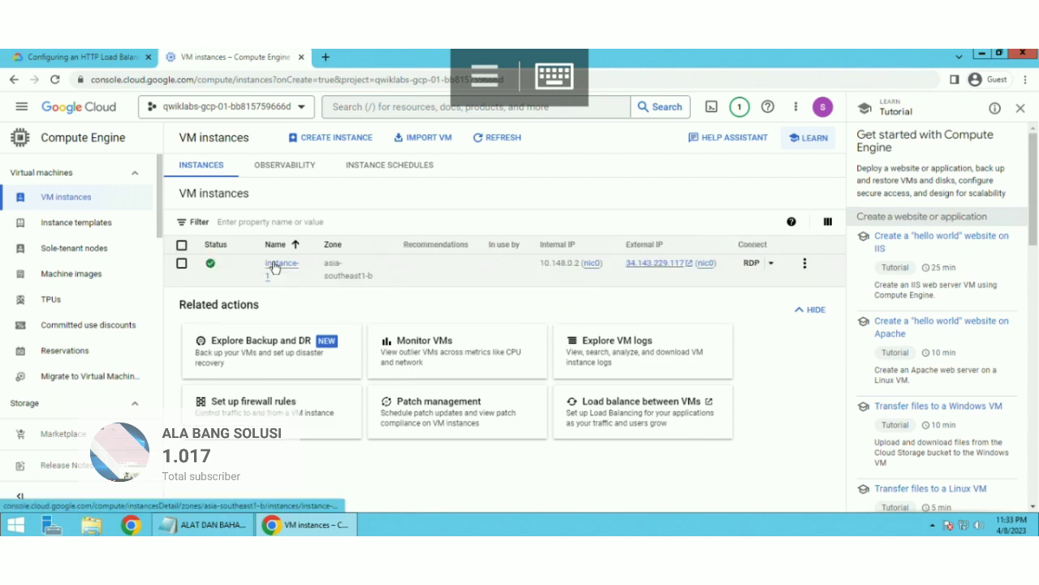
- Open the details of instance-1 and copy the external IP address of its nic0 network interface
left_click(274, 268)
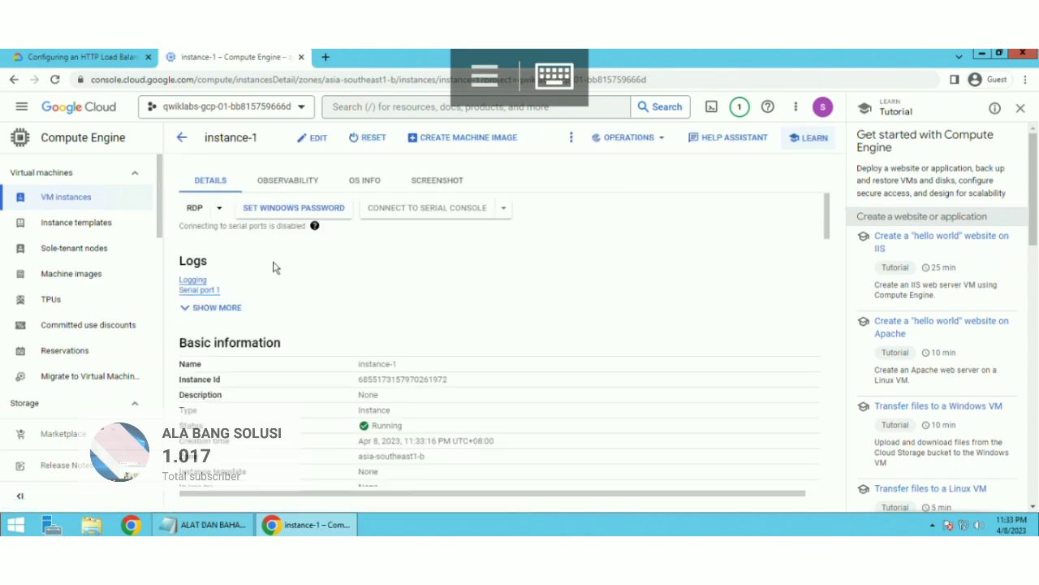
scroll(420, 412, "down", 3)
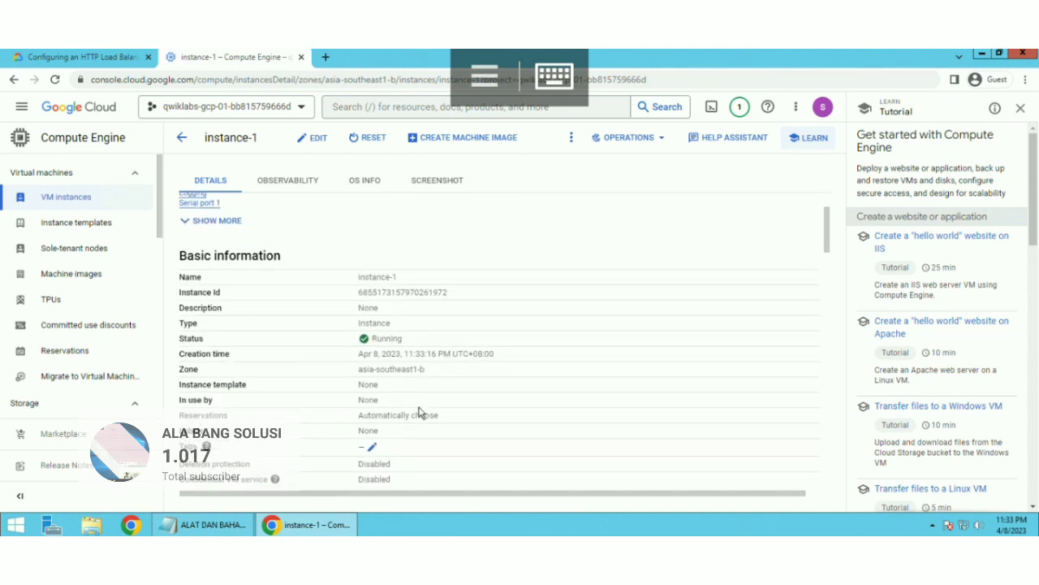
scroll(420, 412, "down", 4)
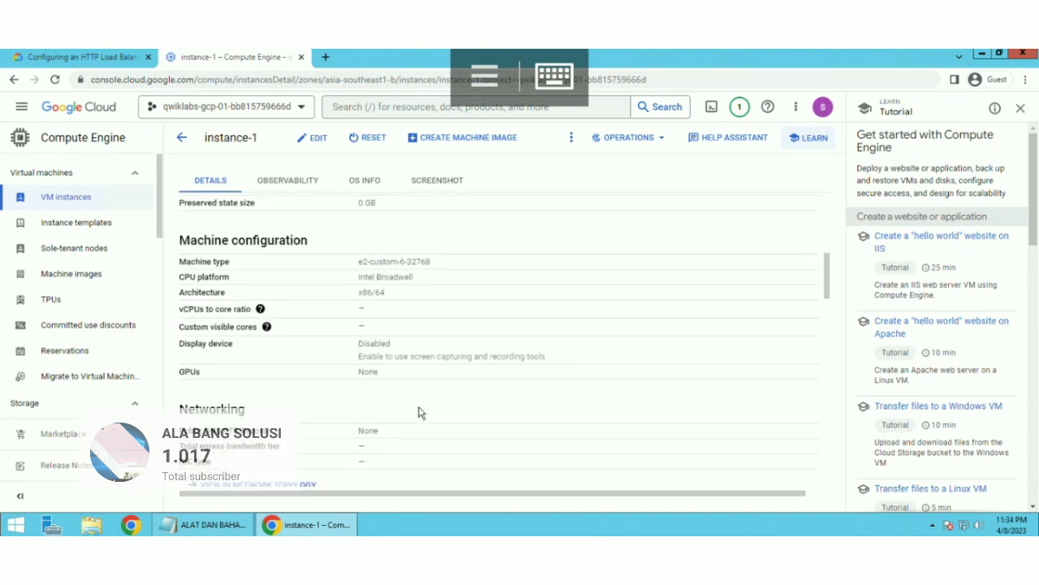
scroll(420, 412, "down", 3)
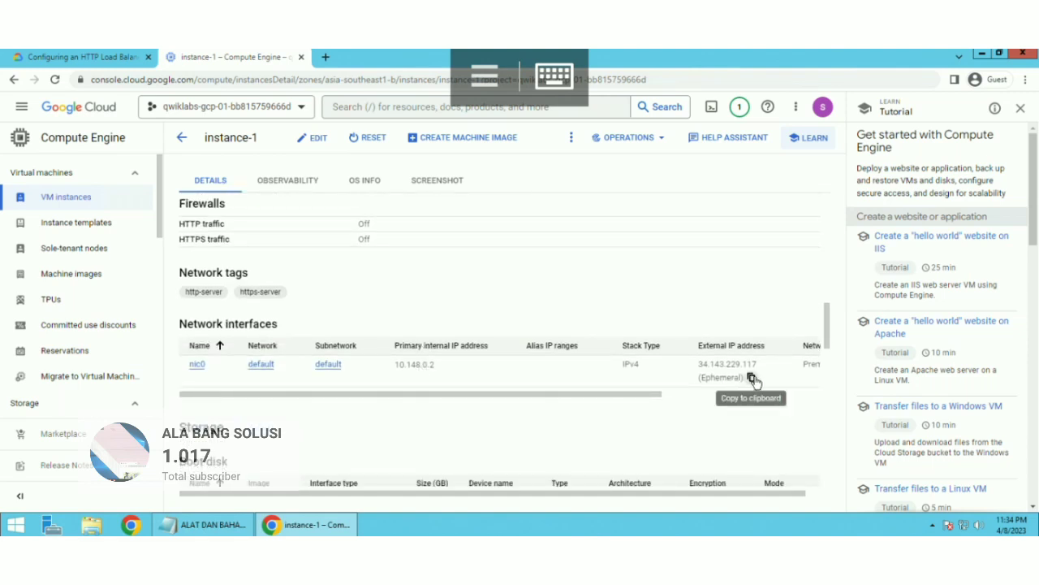
left_click(752, 379)
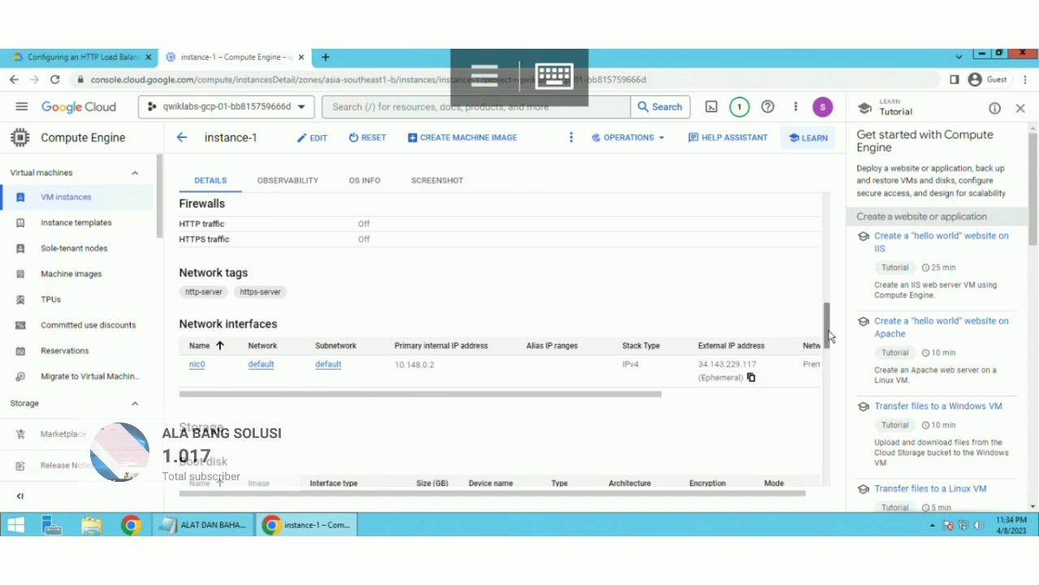
- Open the dialog for setting a new Windows password on instance-1
left_click_drag(825, 301, 815, 173)
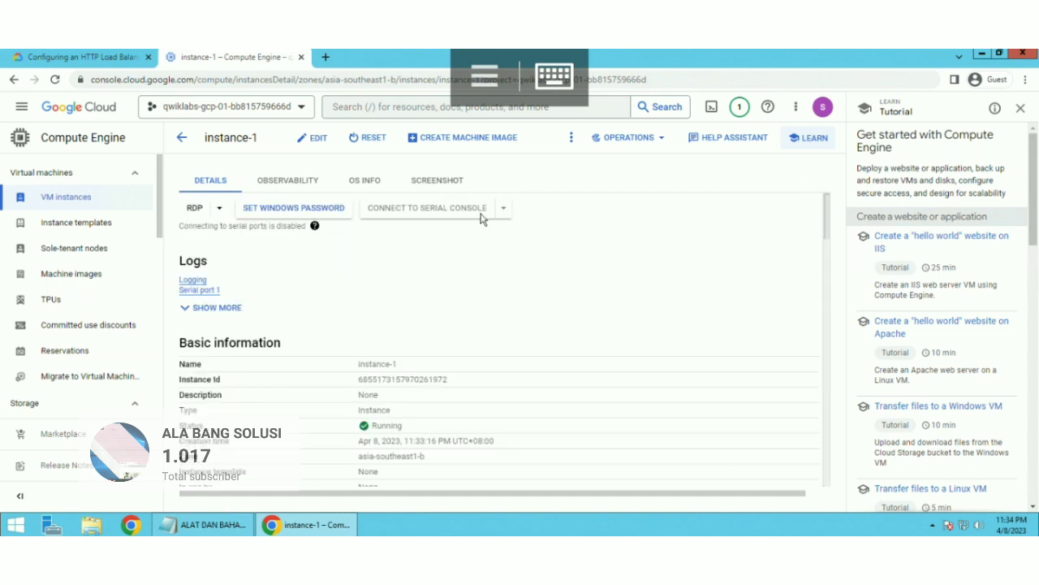
left_click(315, 208)
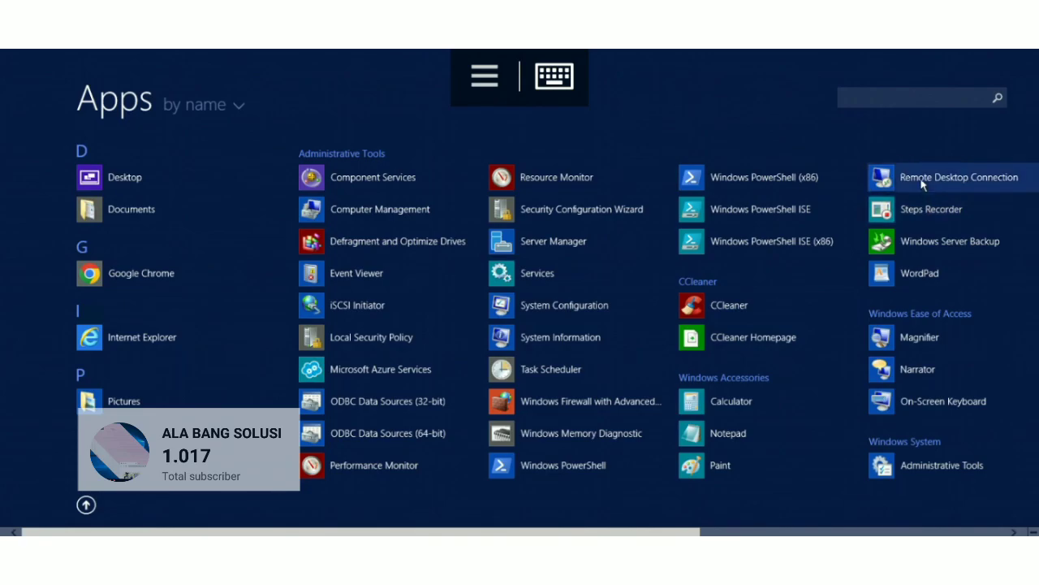
- Open Remote Desktop Connection and set the computer to instance-1's copied external IP address, 34.143.229.117
left_click(922, 179)
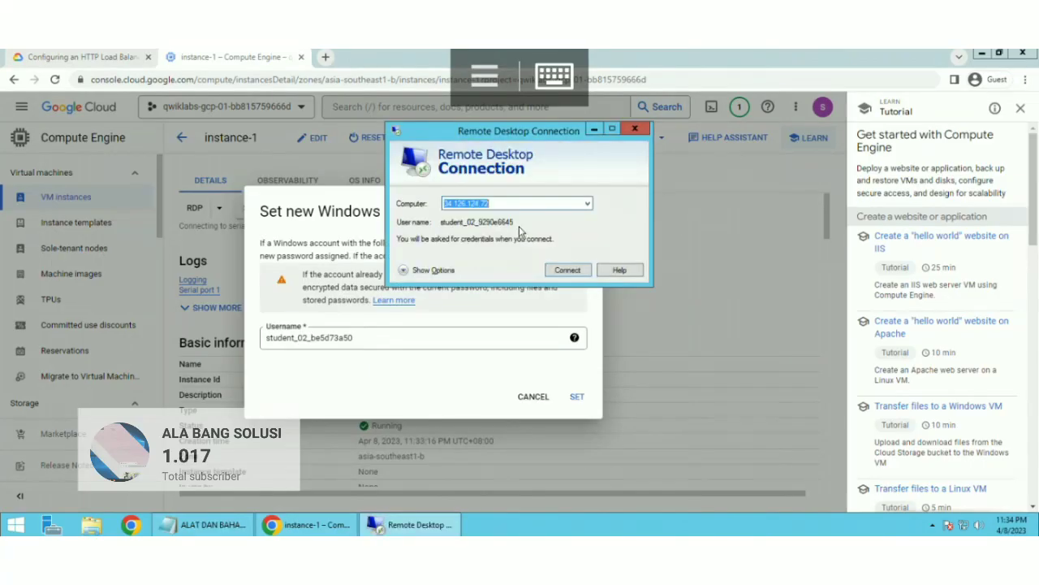
right_click(504, 203)
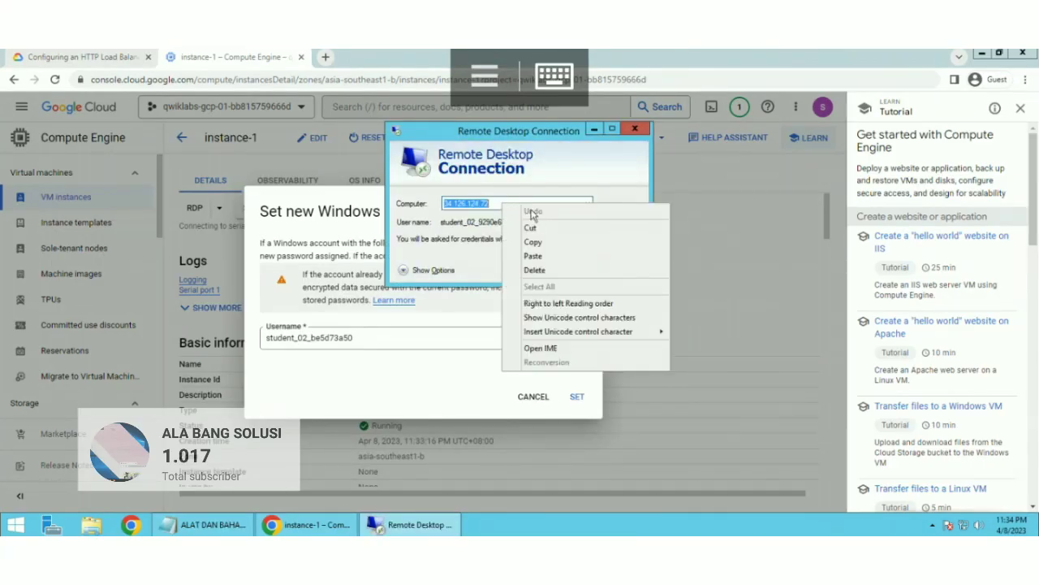
left_click(542, 255)
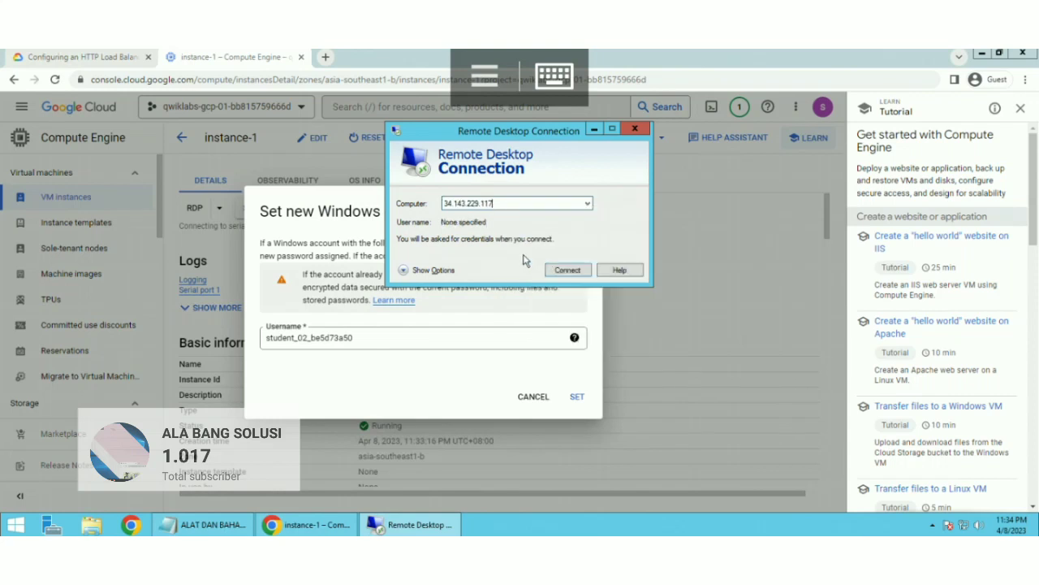
- Copy the Windows username from the Set new Windows password dialog into the Remote Desktop connection's user name setting
left_click(428, 271)
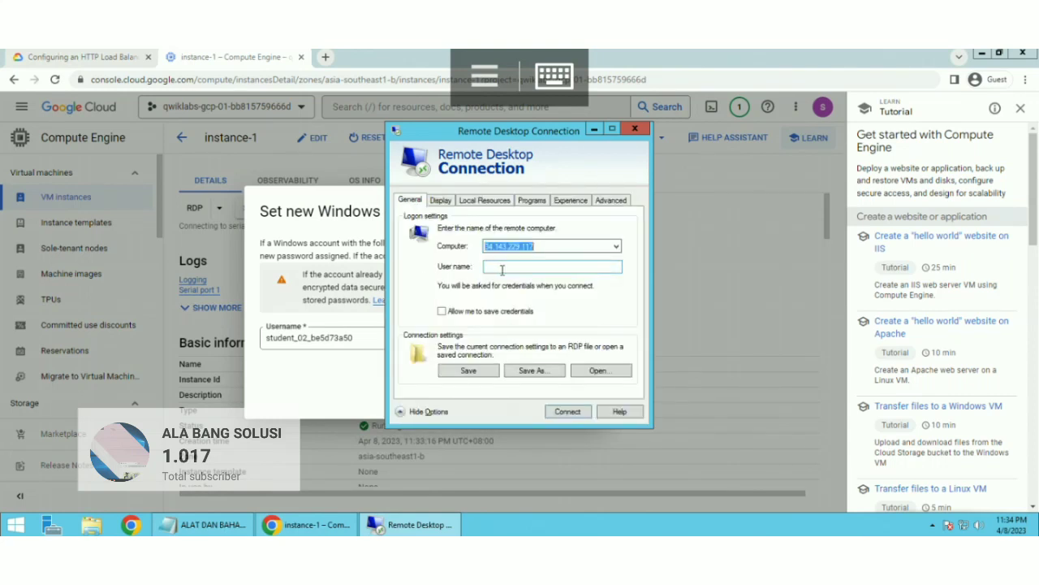
left_click(381, 340)
left_click_drag(380, 341, 262, 346)
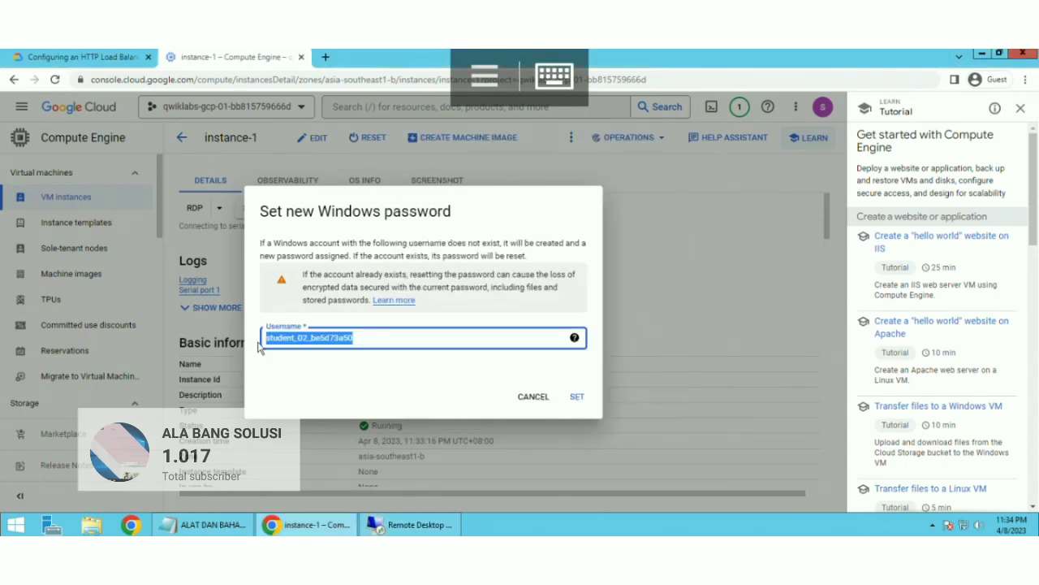
right_click(312, 335)
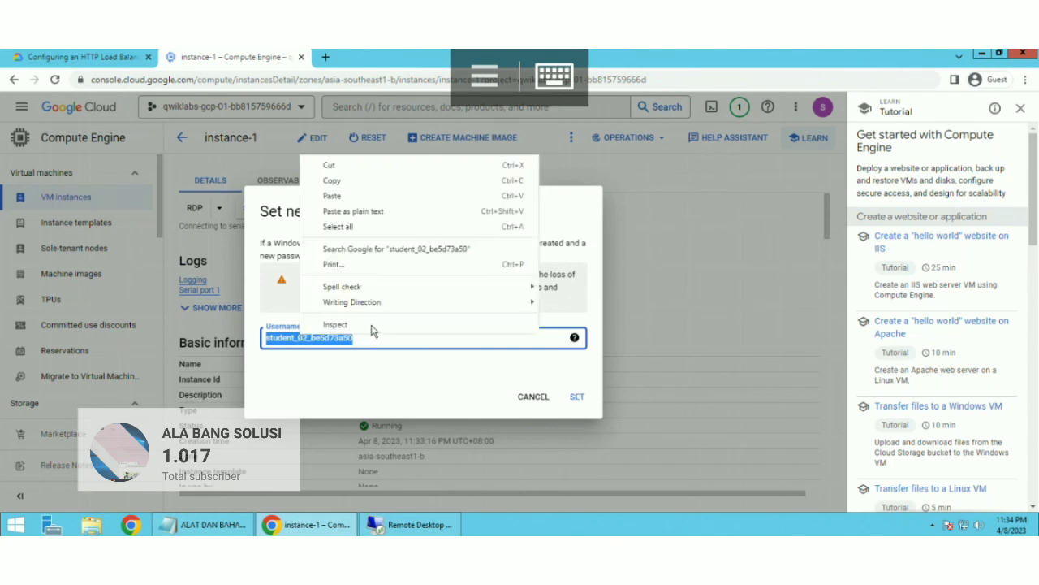
left_click(331, 180)
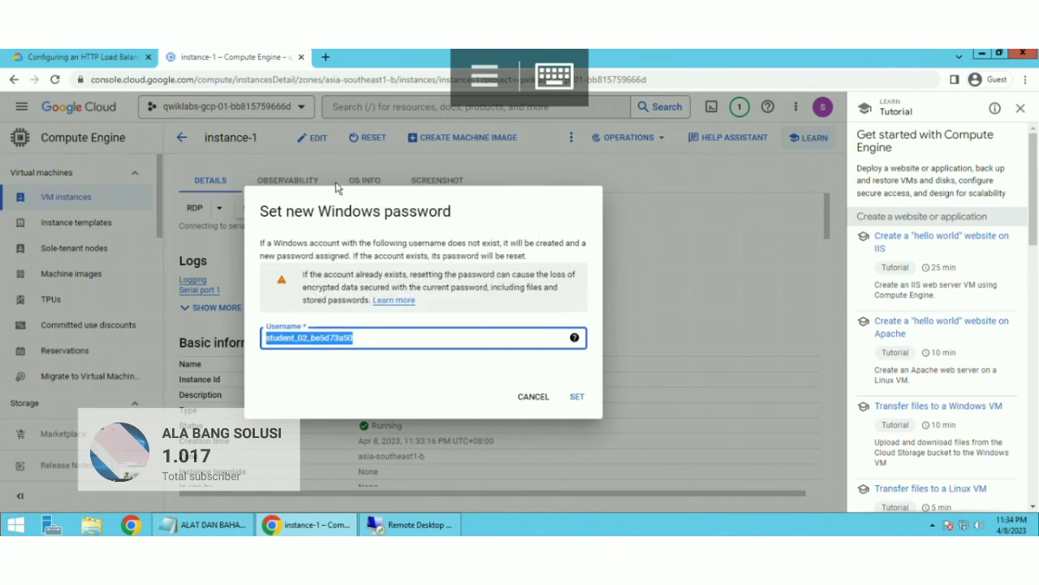
left_click(408, 527)
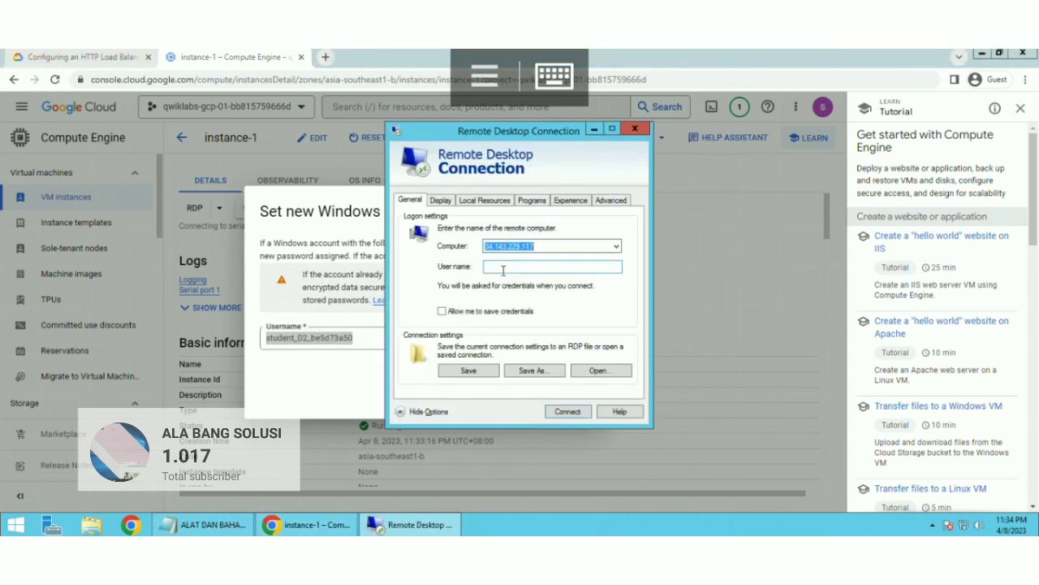
right_click(503, 270)
left_click(548, 330)
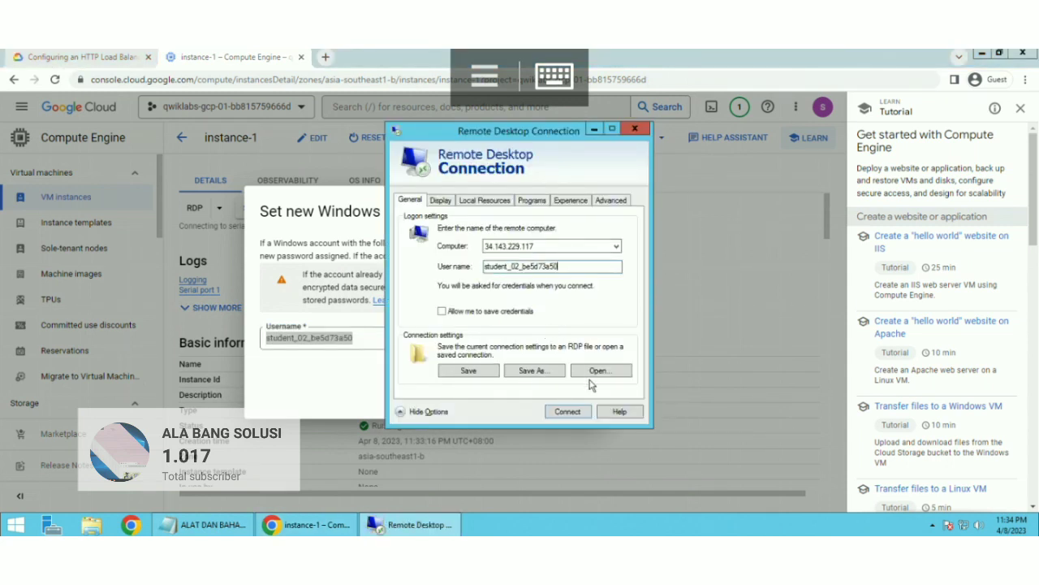
- Generate a new Windows password for the instance's user, copy it, and return to Remote Desktop Connection
left_click(353, 381)
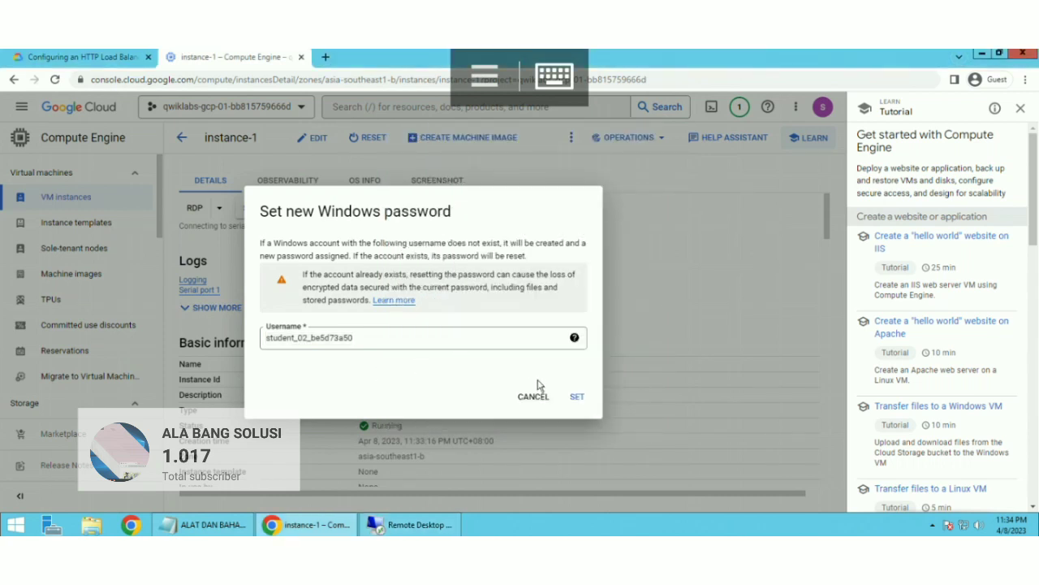
left_click(573, 397)
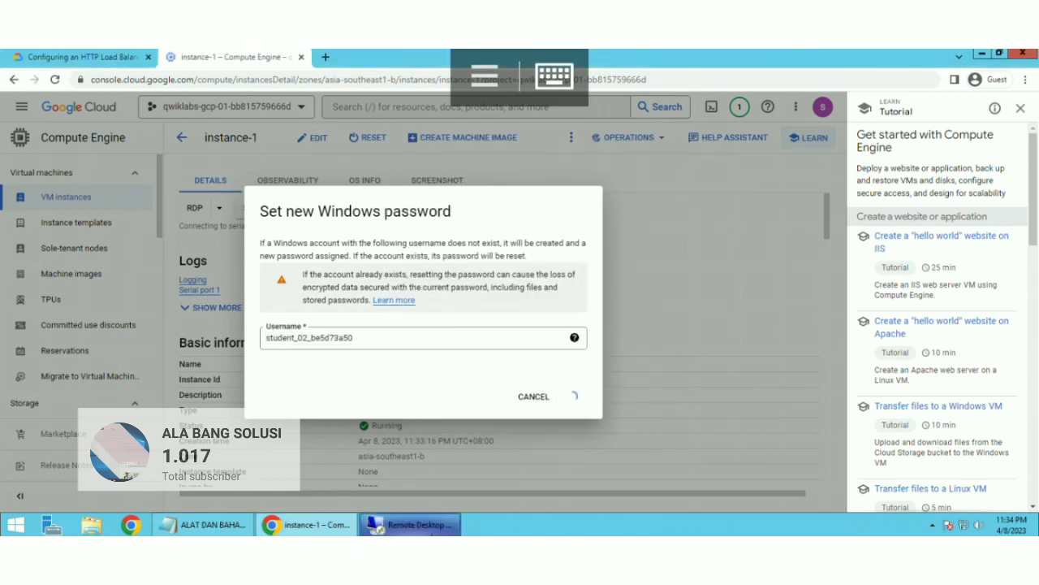
left_click(420, 524)
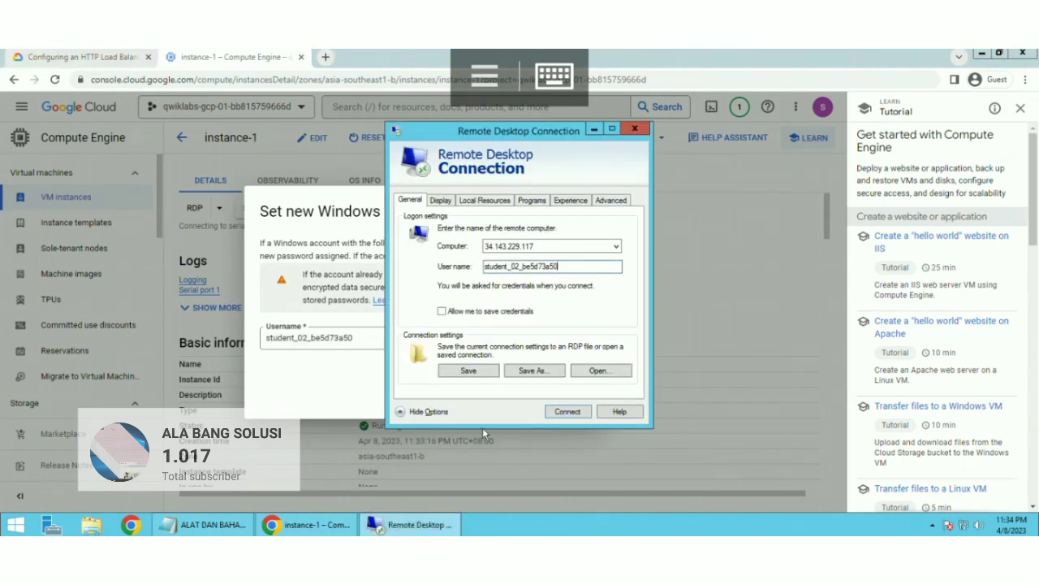
left_click(423, 412)
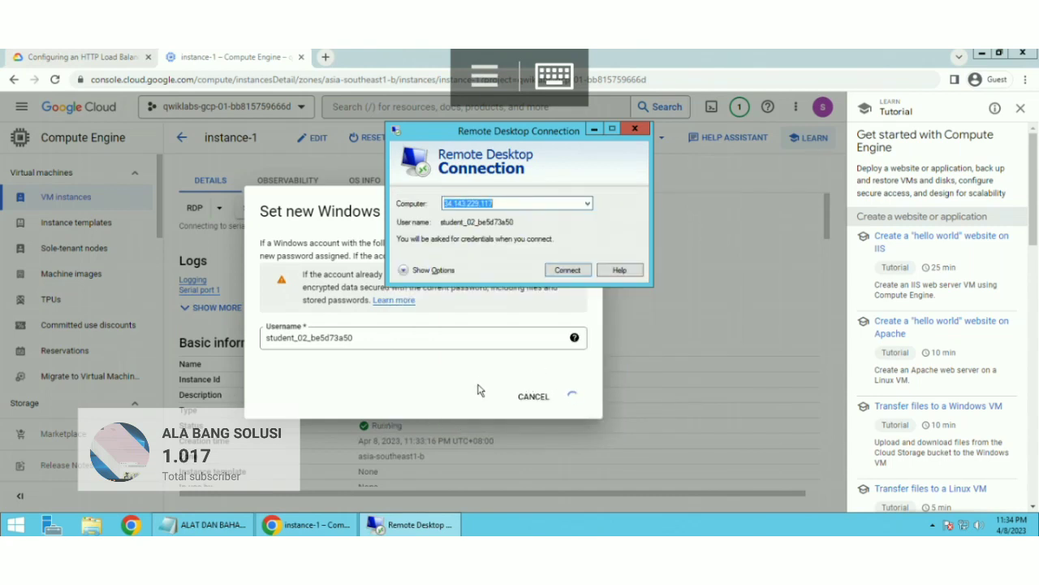
left_click(477, 391)
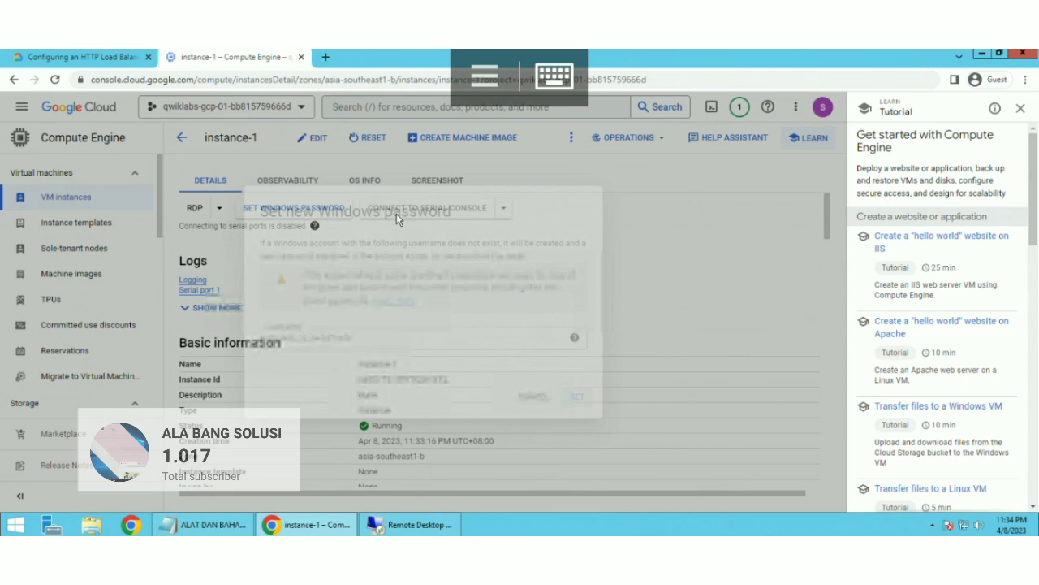
left_click_drag(420, 219, 450, 236)
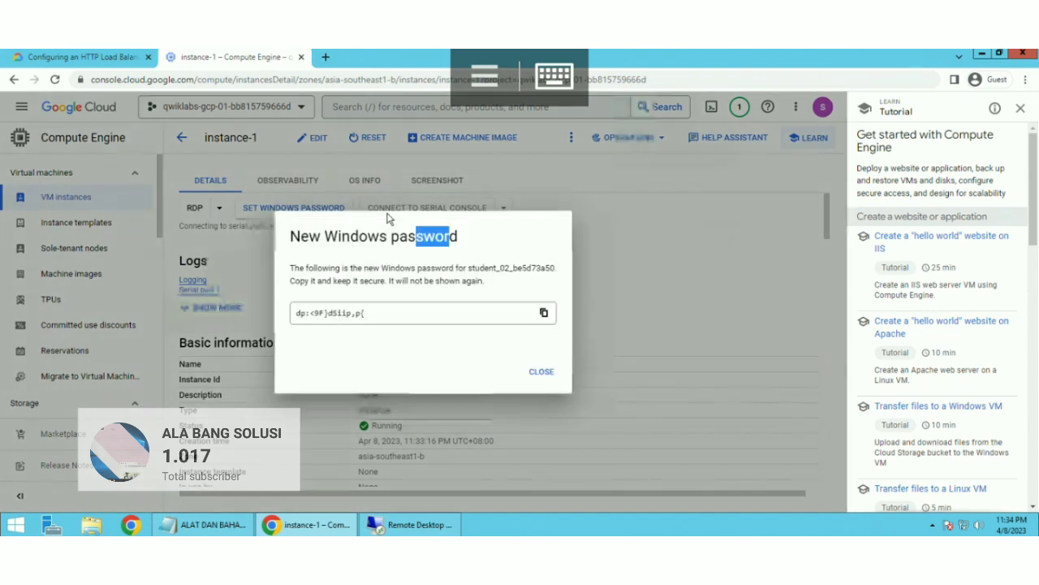
left_click(544, 315)
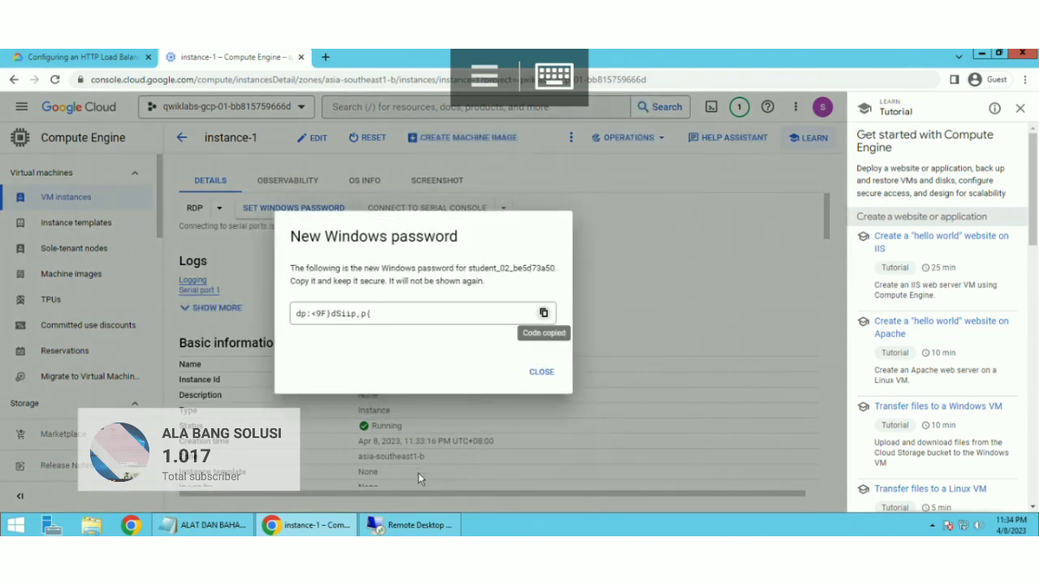
left_click(408, 522)
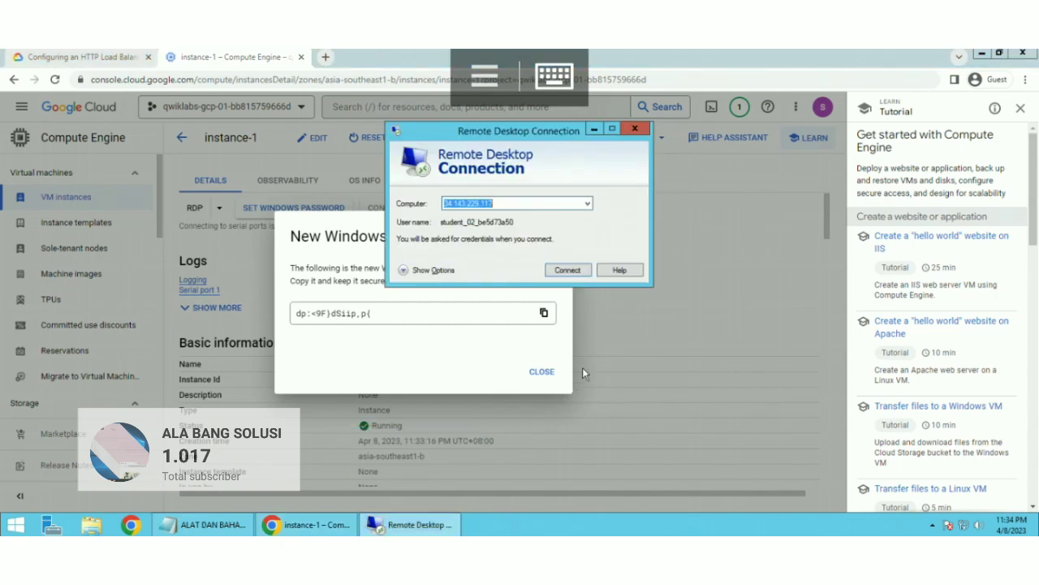
- Try to connect to the remote computer at 34.143.229.117
left_click(567, 269)
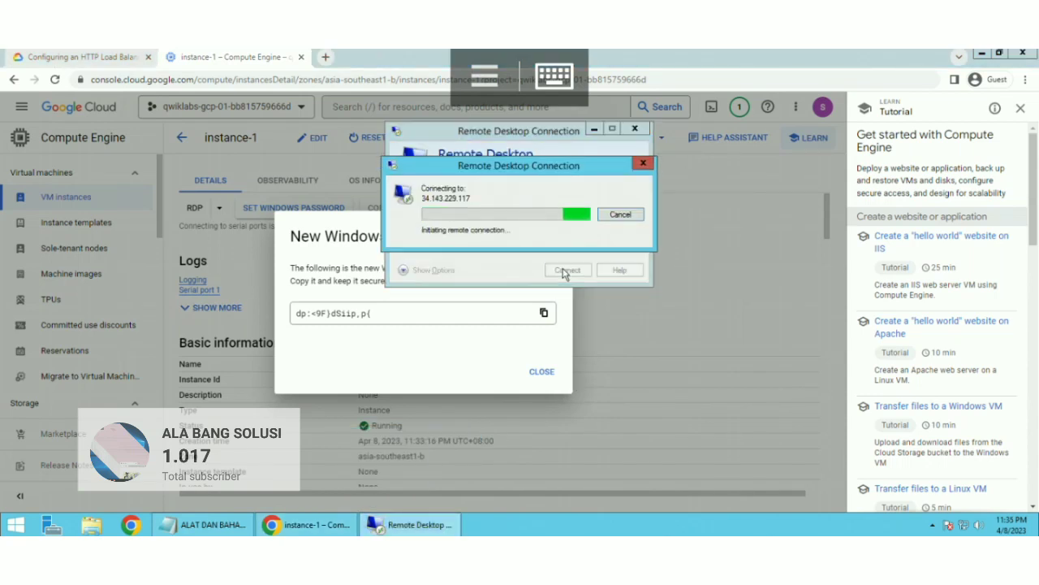
left_click(621, 215)
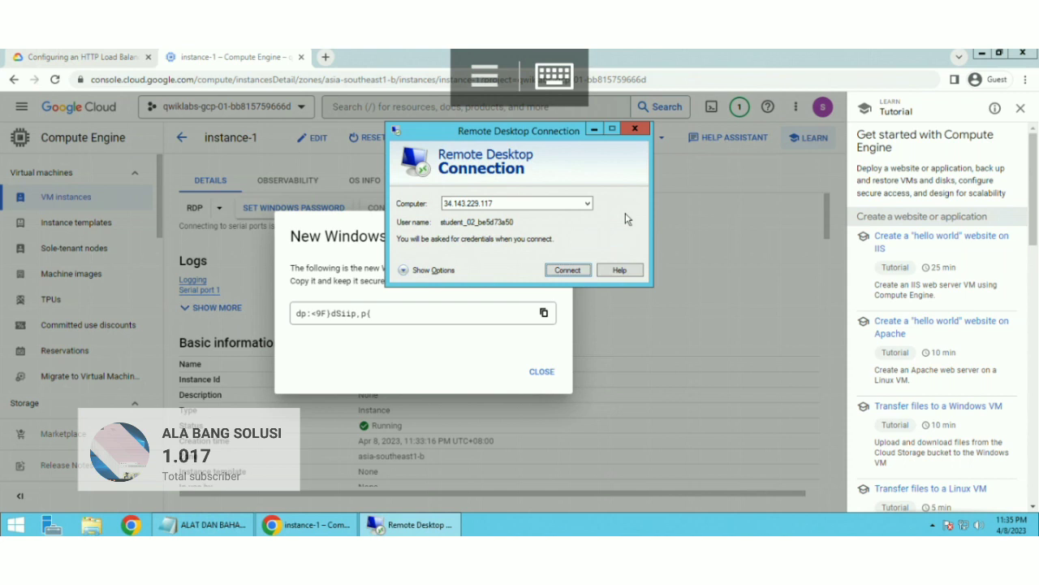
left_click(567, 271)
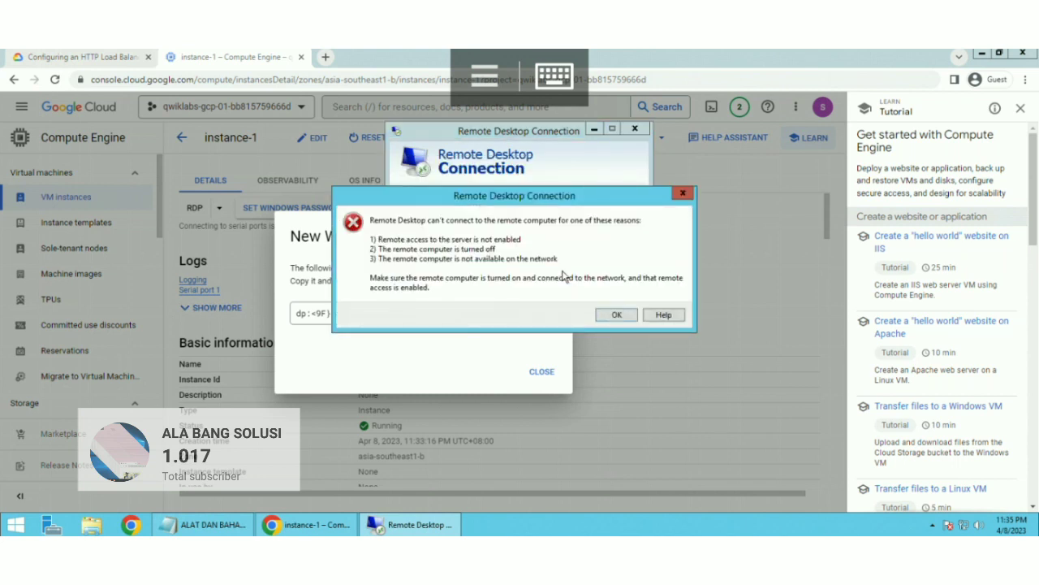
left_click(618, 316)
left_click(567, 270)
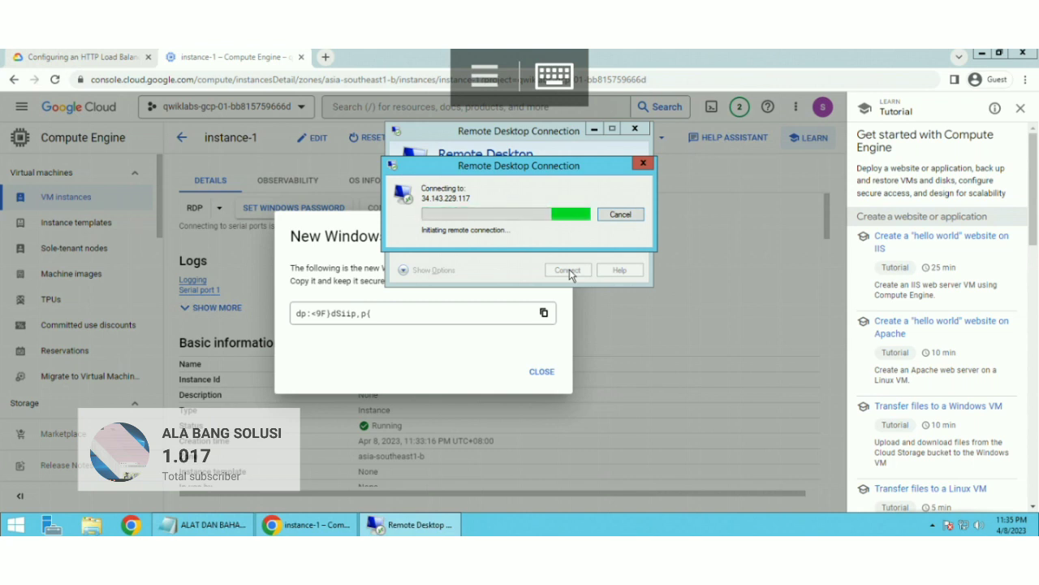
left_click(618, 214)
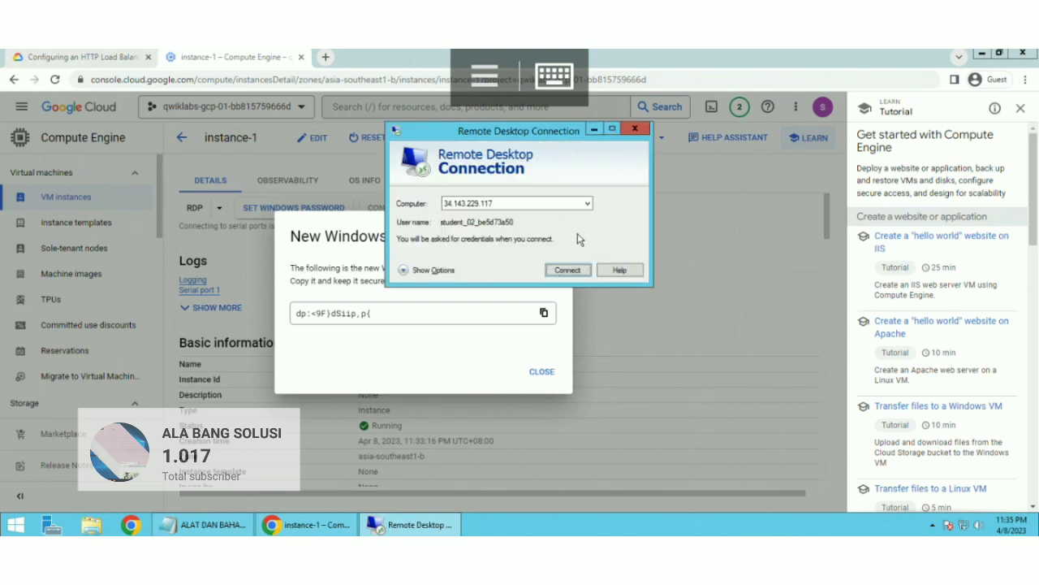
- Connect to 34.143.229.117 with the copied Windows account password and accept the untrusted certificate
left_click(567, 270)
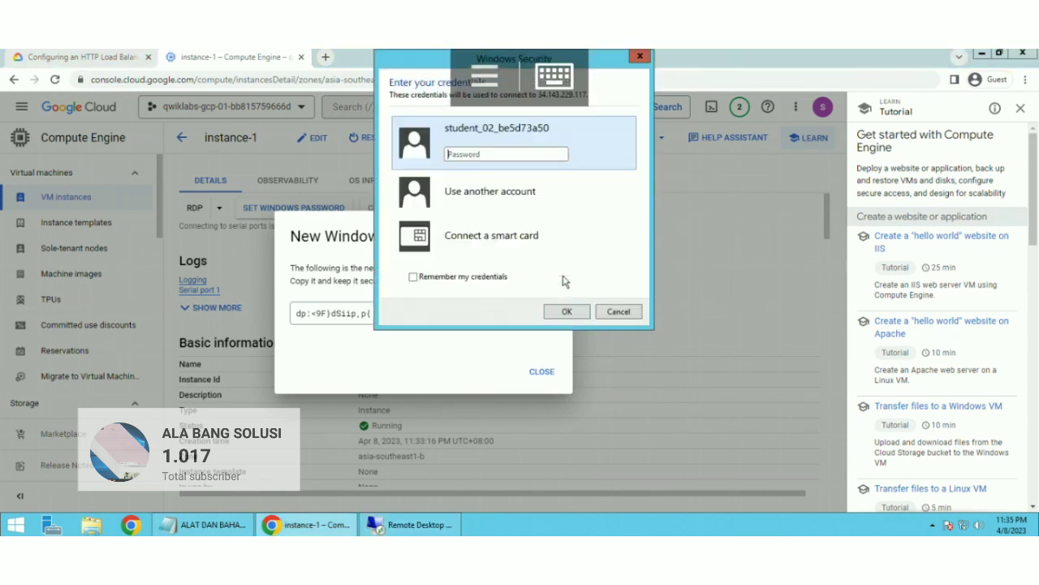
right_click(473, 157)
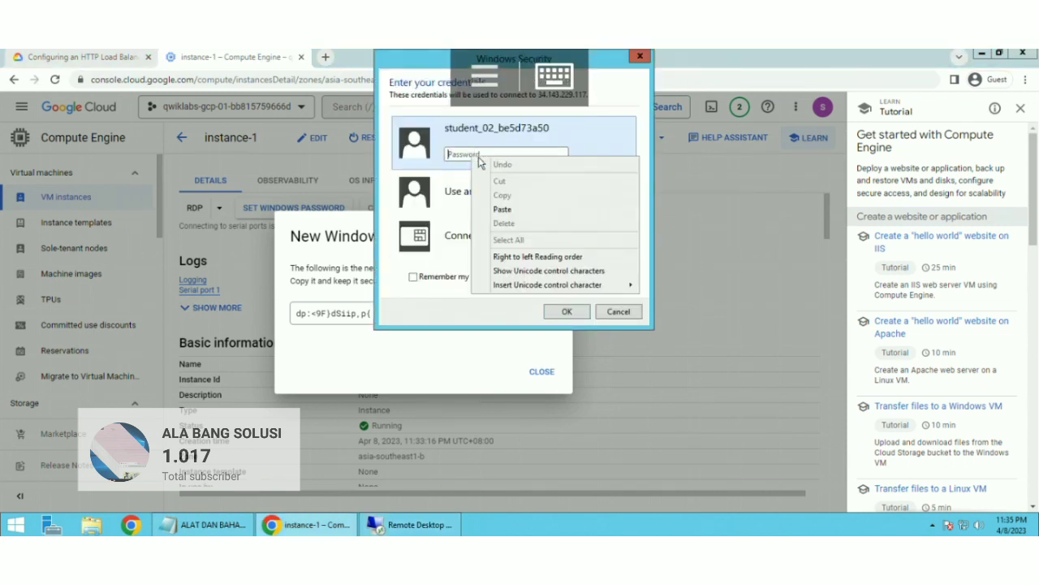
left_click(503, 209)
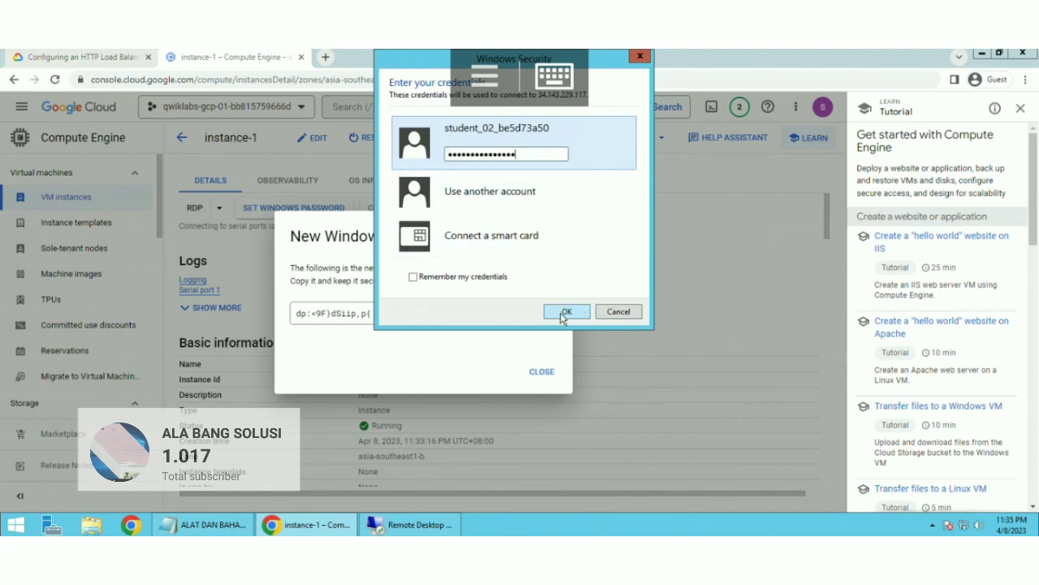
left_click(566, 311)
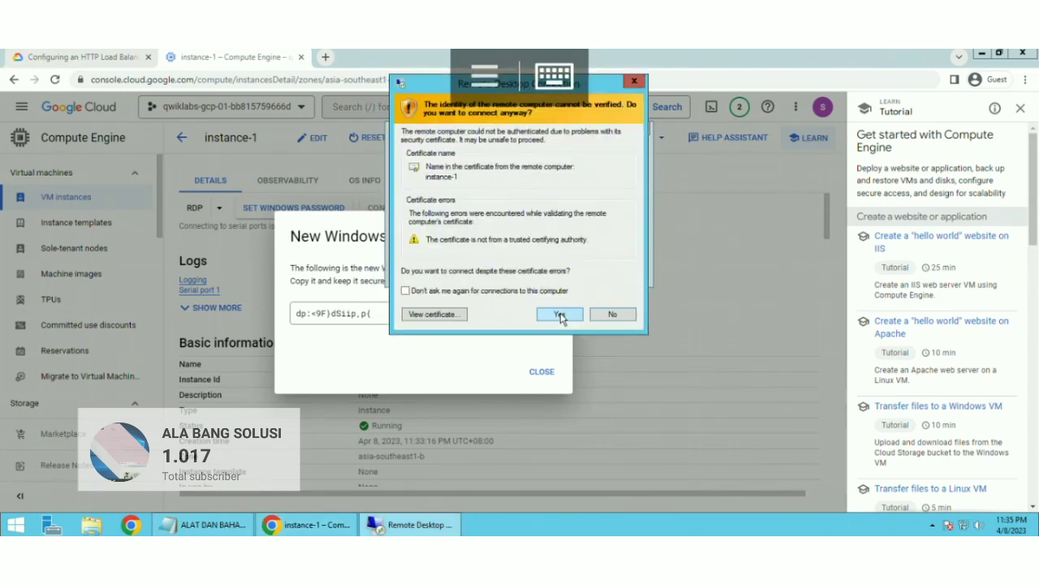
left_click(560, 314)
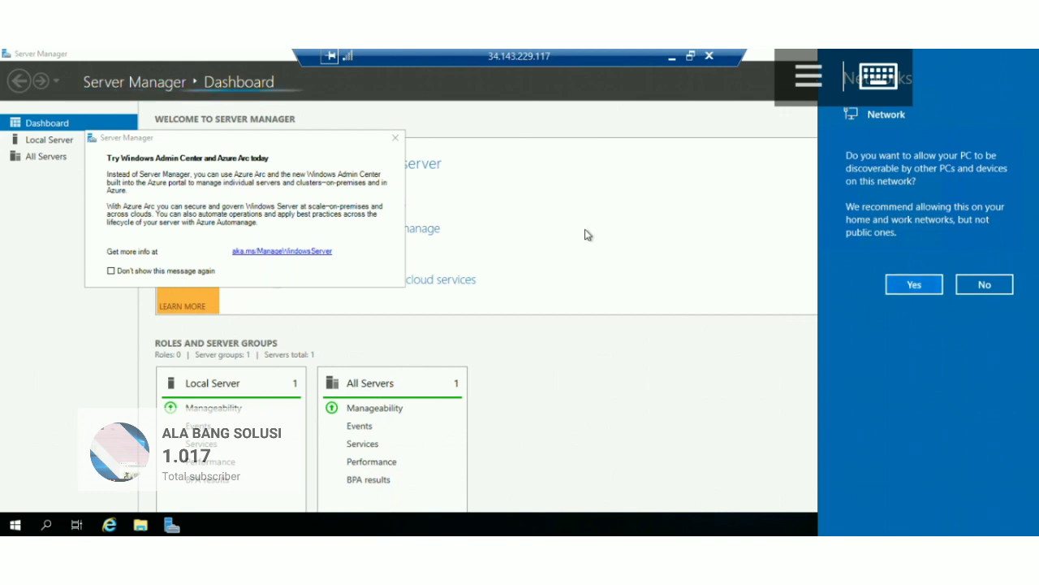
- Dismiss the Windows Admin Center message and turn off IE Enhanced Security Configuration for Administrators and Users on the local server, closing Server Manager
left_click(394, 139)
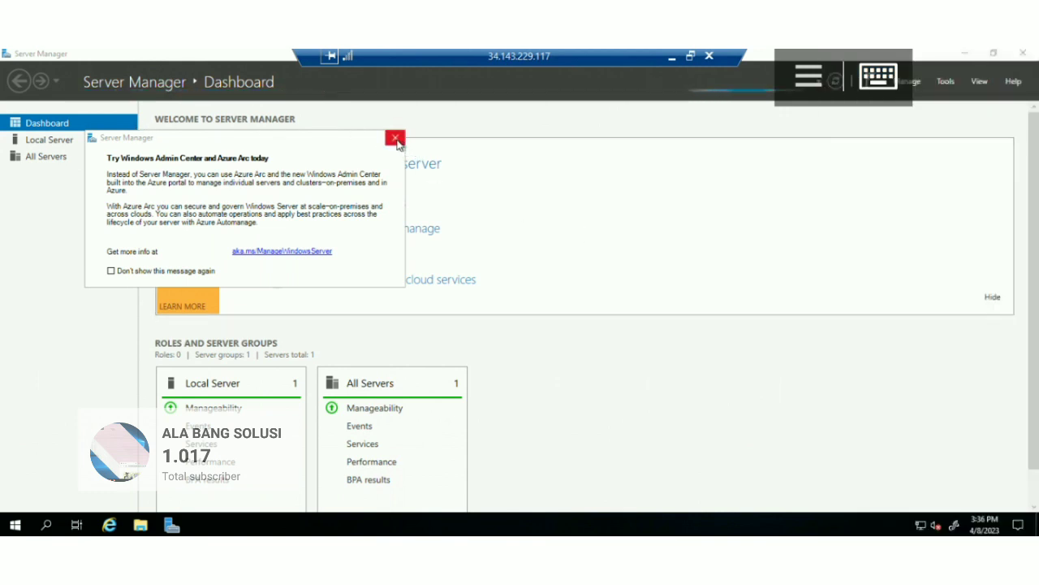
left_click(396, 139)
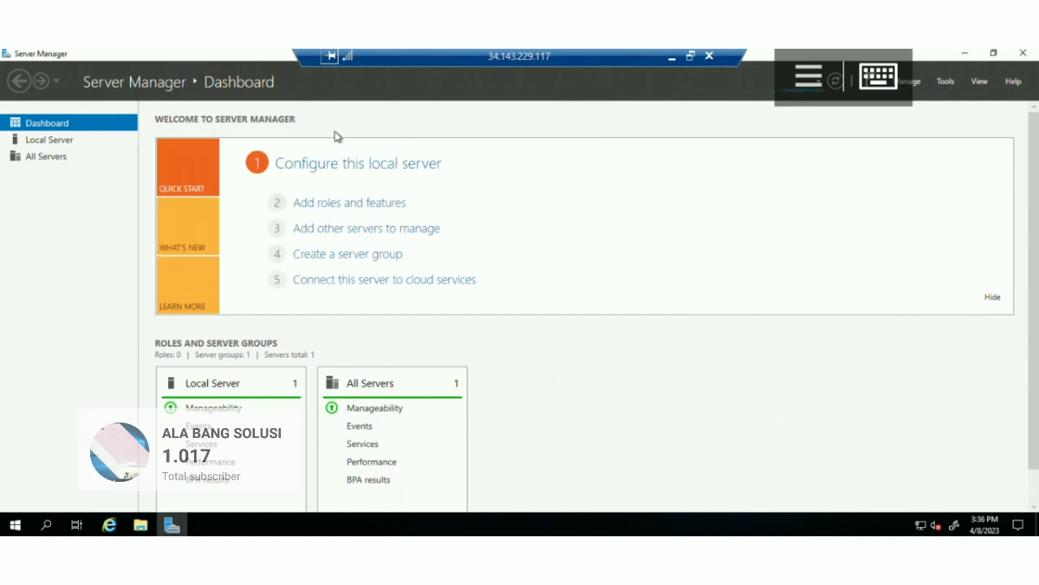
left_click(86, 144)
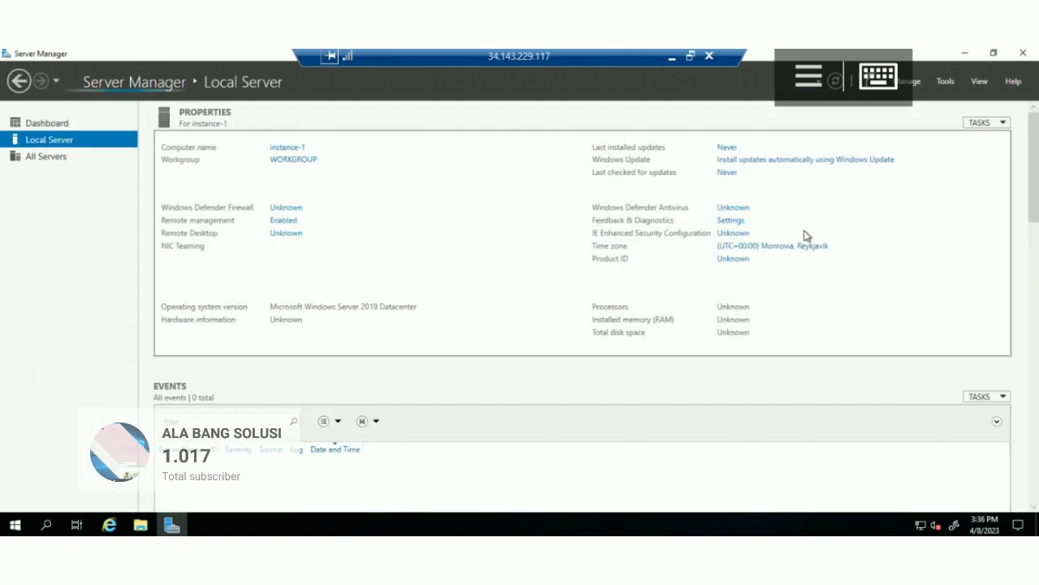
left_click(723, 236)
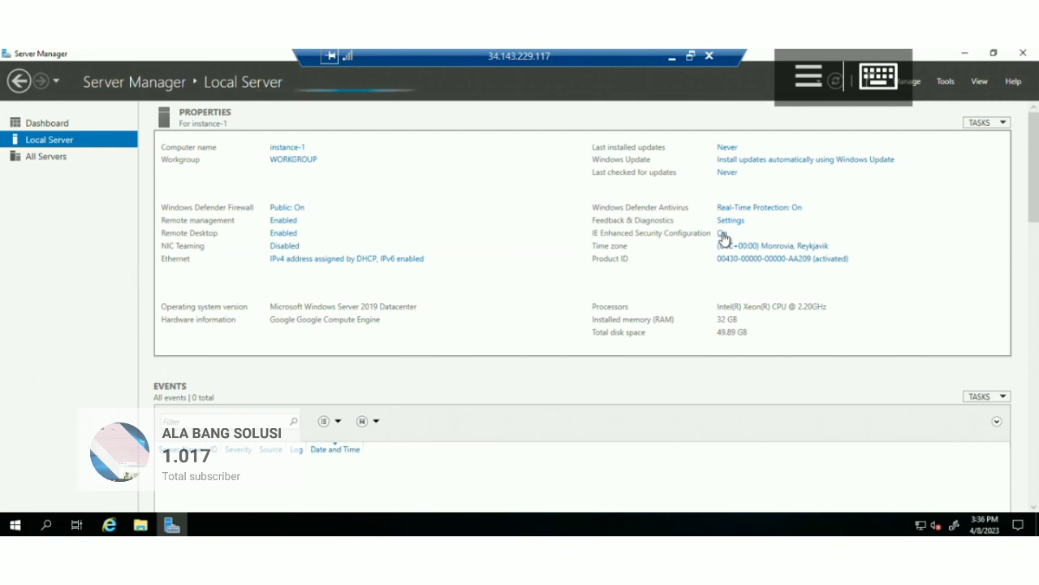
left_click(438, 268)
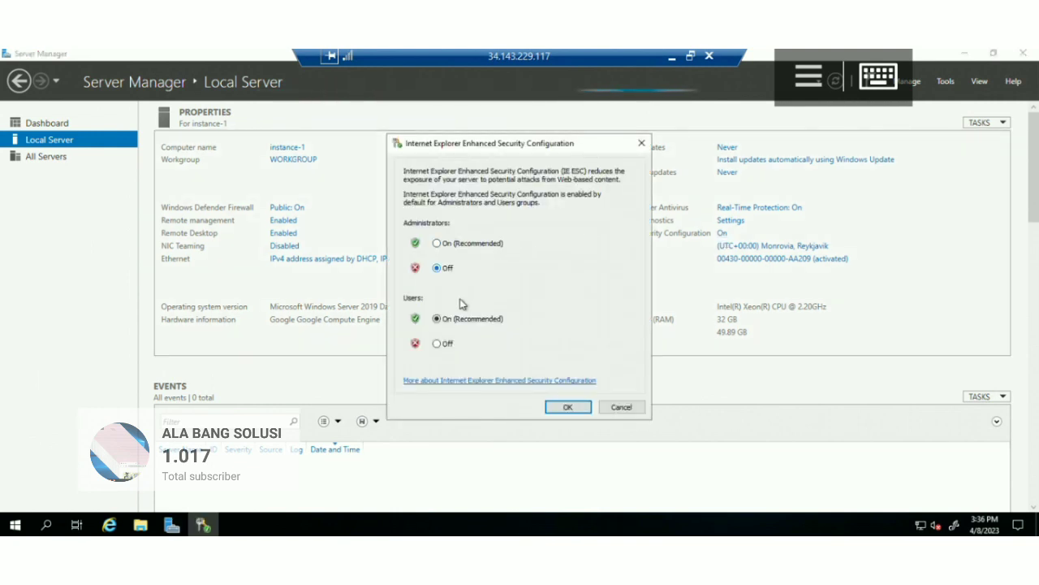
left_click(445, 344)
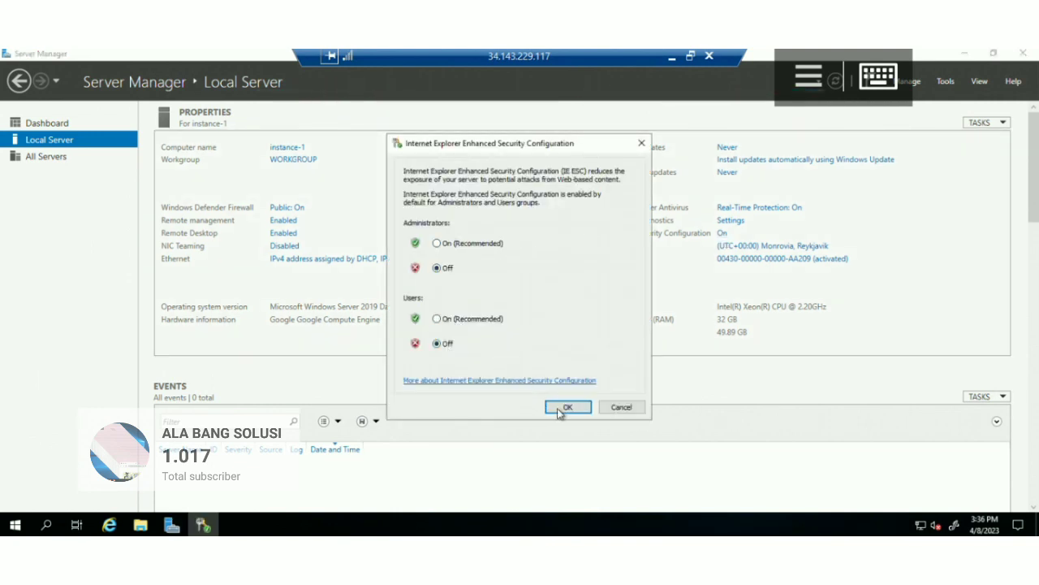
left_click(560, 408)
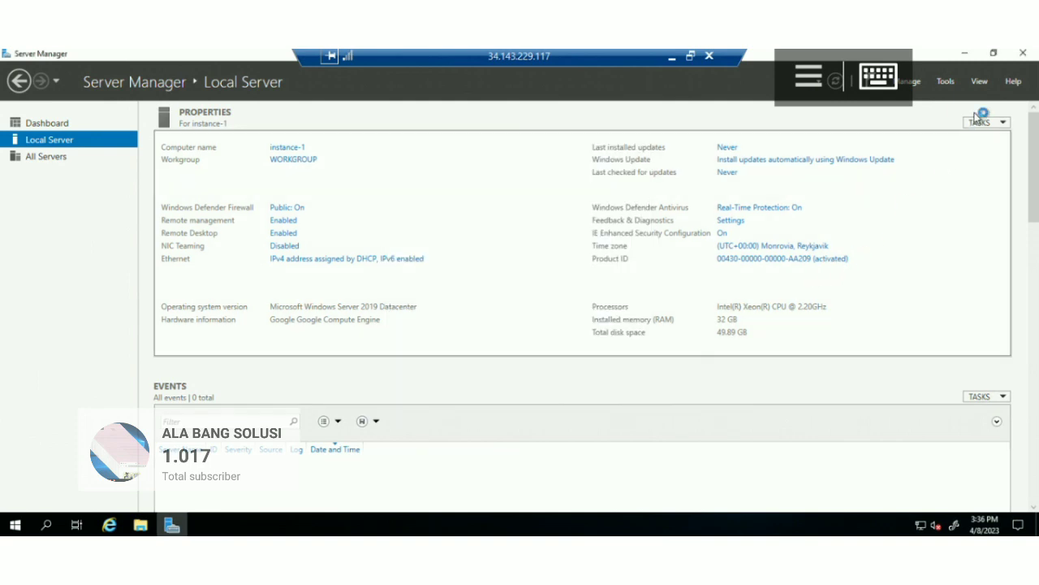
left_click(1022, 55)
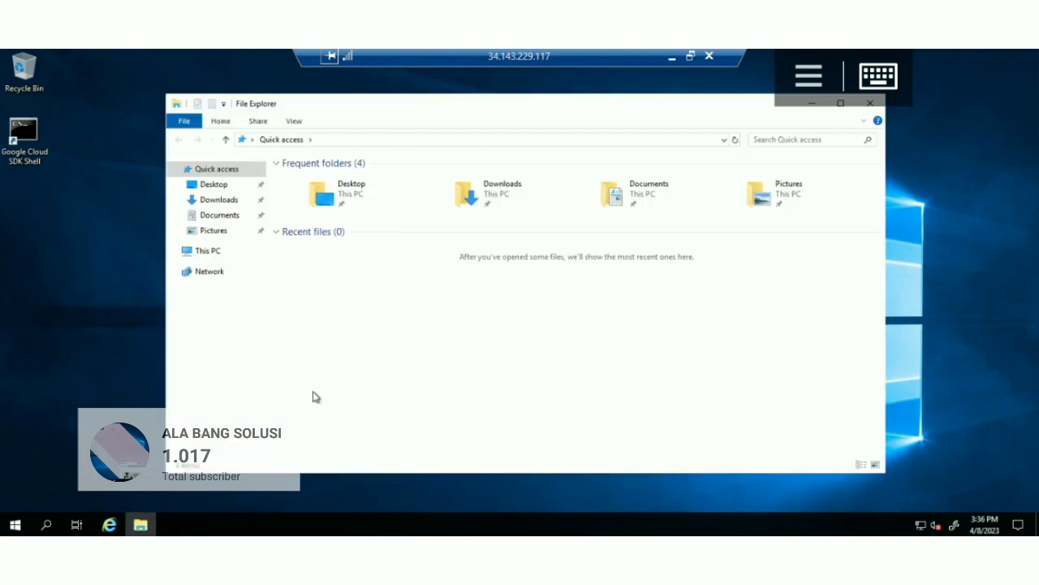
- Open the properties of This PC in a maximized window to examine the server's system information
right_click(210, 254)
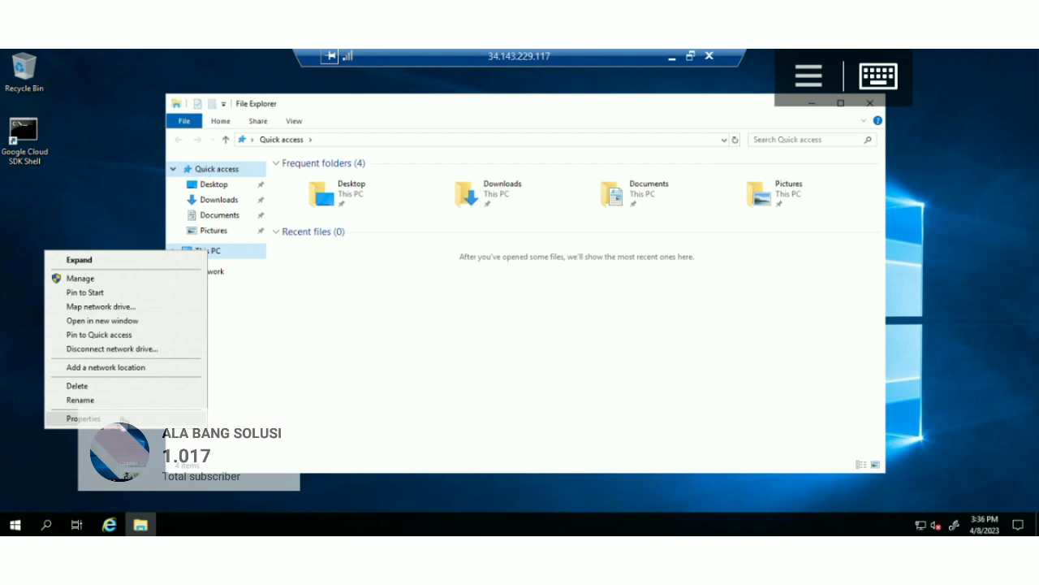
left_click(85, 418)
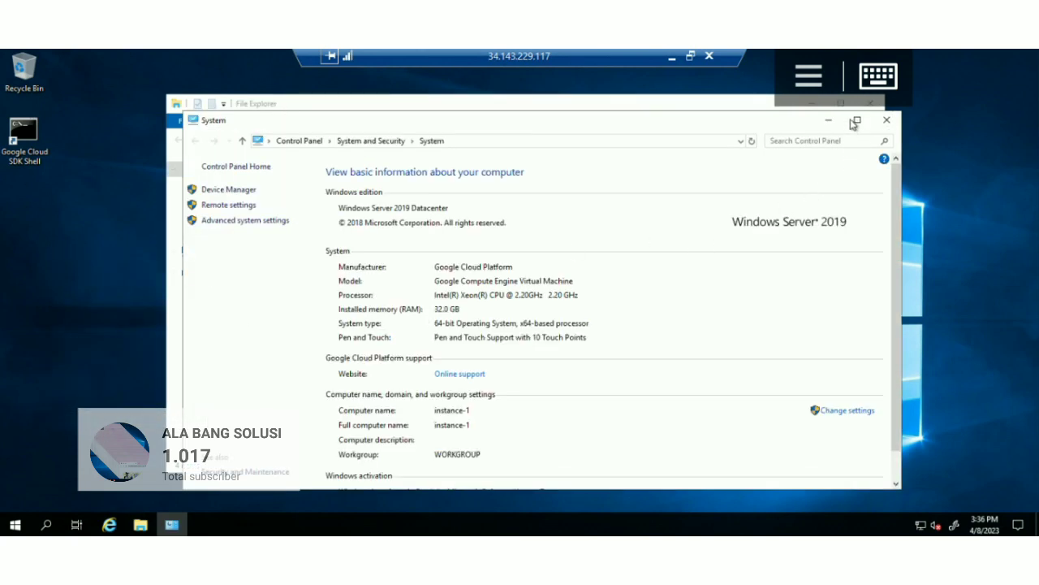
left_click(855, 122)
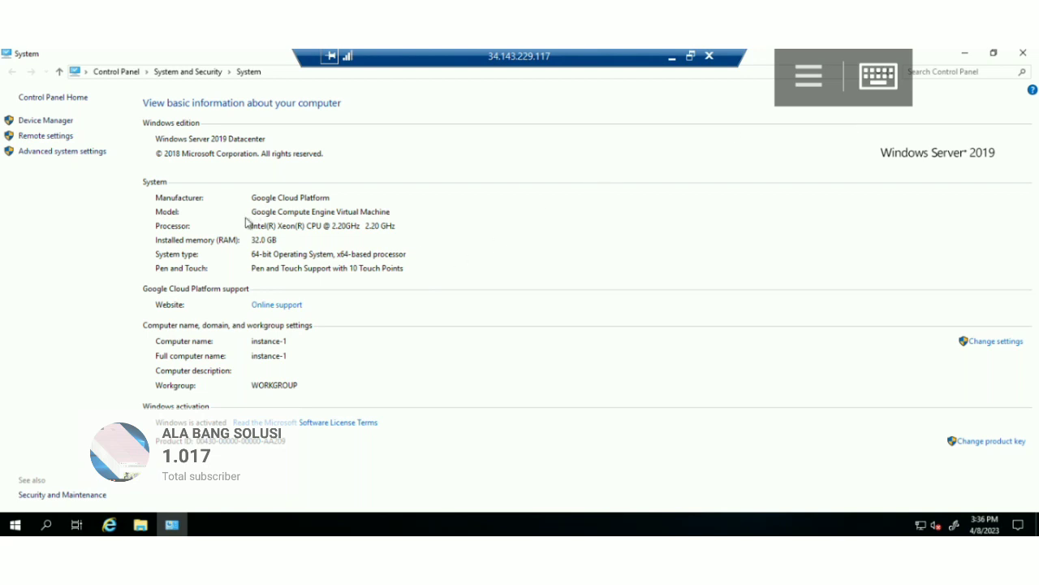